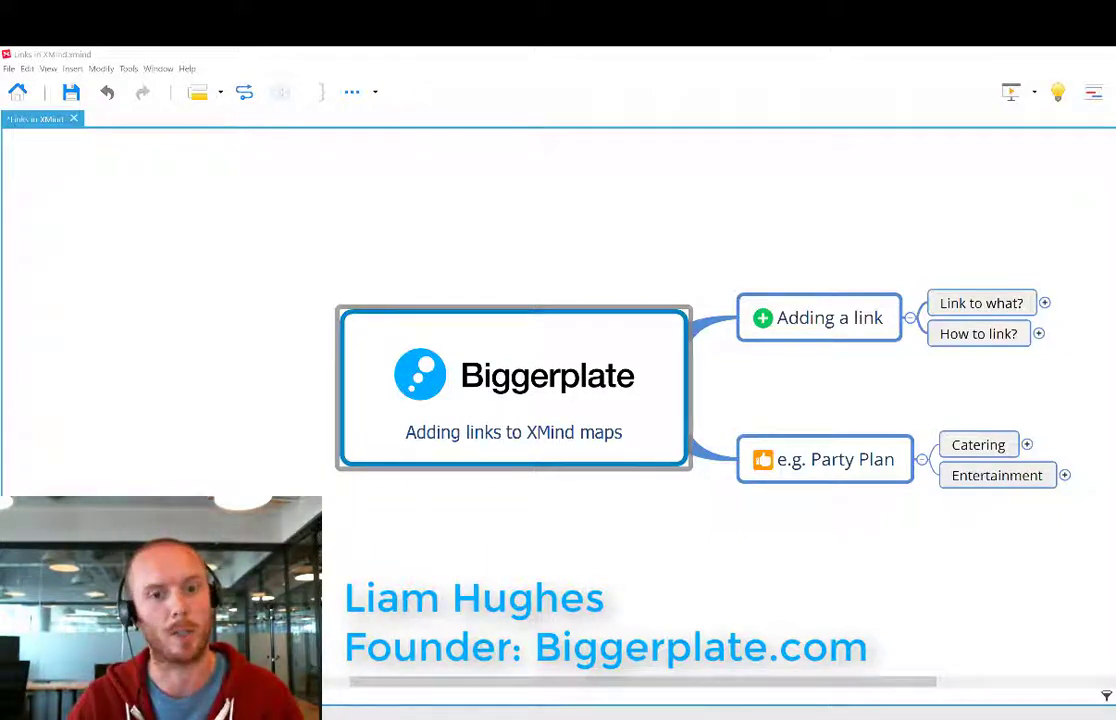
Step: Expand the "Link to what?" topic and go through its Web, File and Topic subtopics
left_click(935, 233)
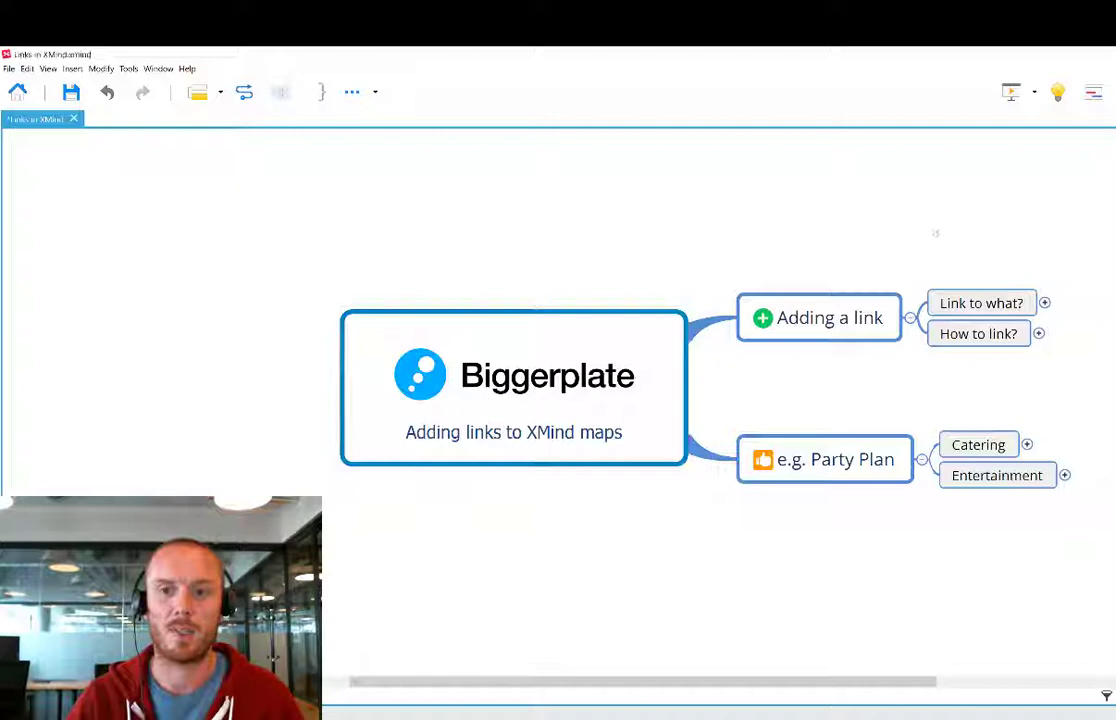
left_click_drag(935, 231, 699, 263)
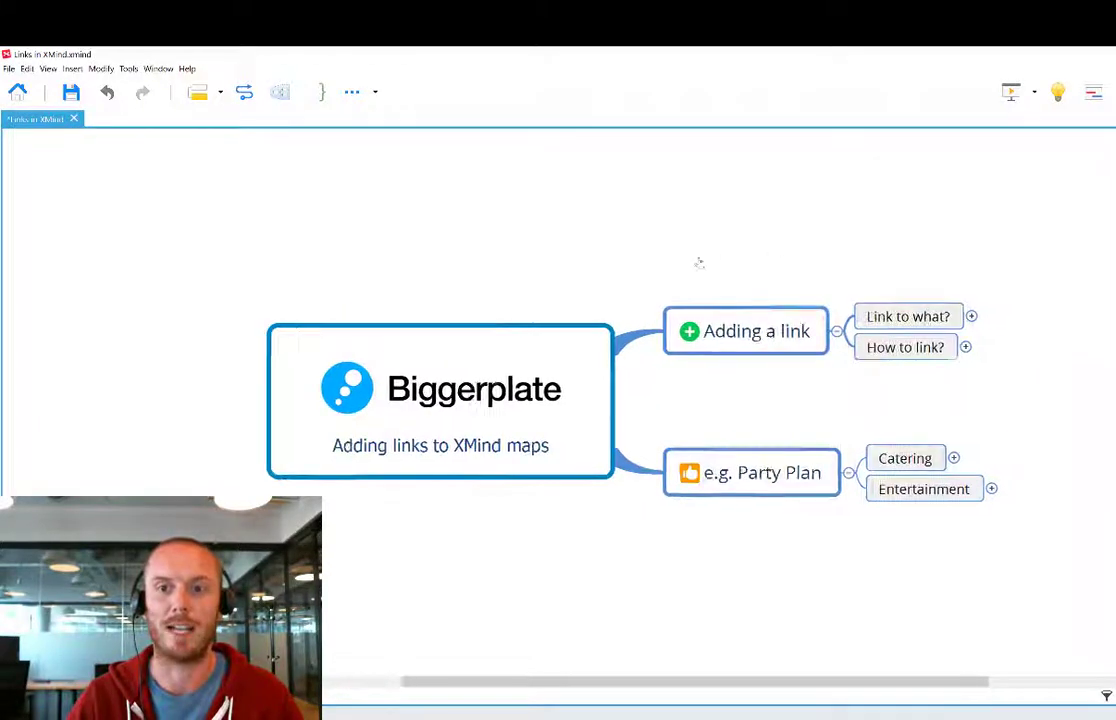
key("ctrl+equal")
key("ctrl+equal")
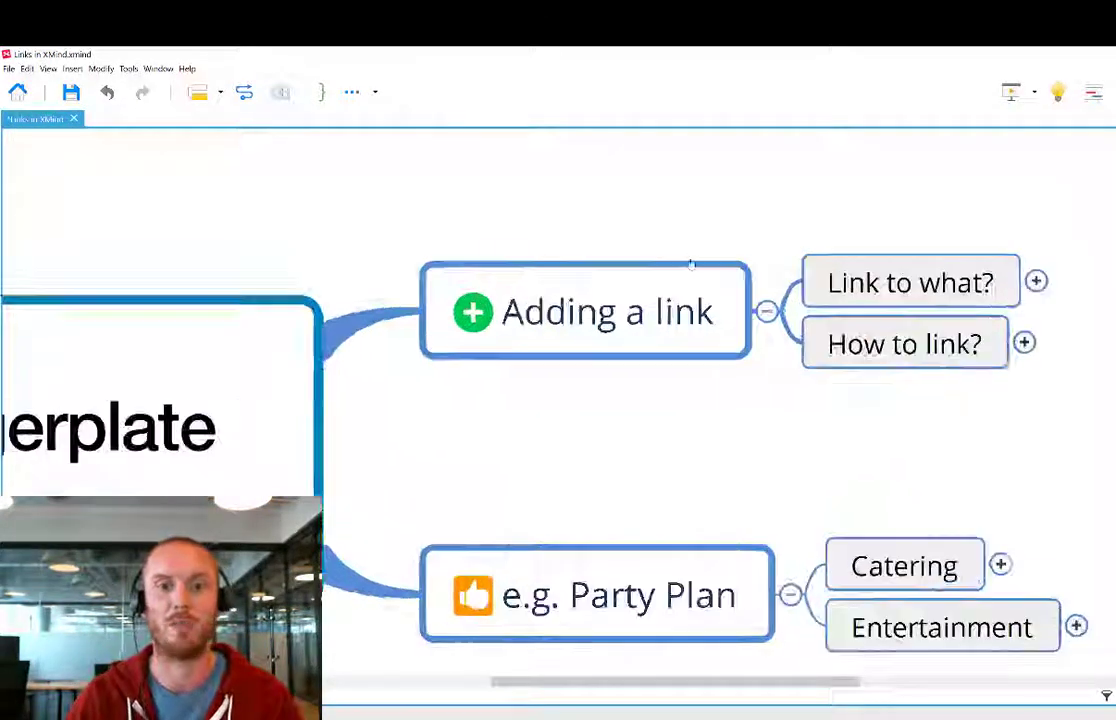
left_click(690, 265)
left_click(900, 272)
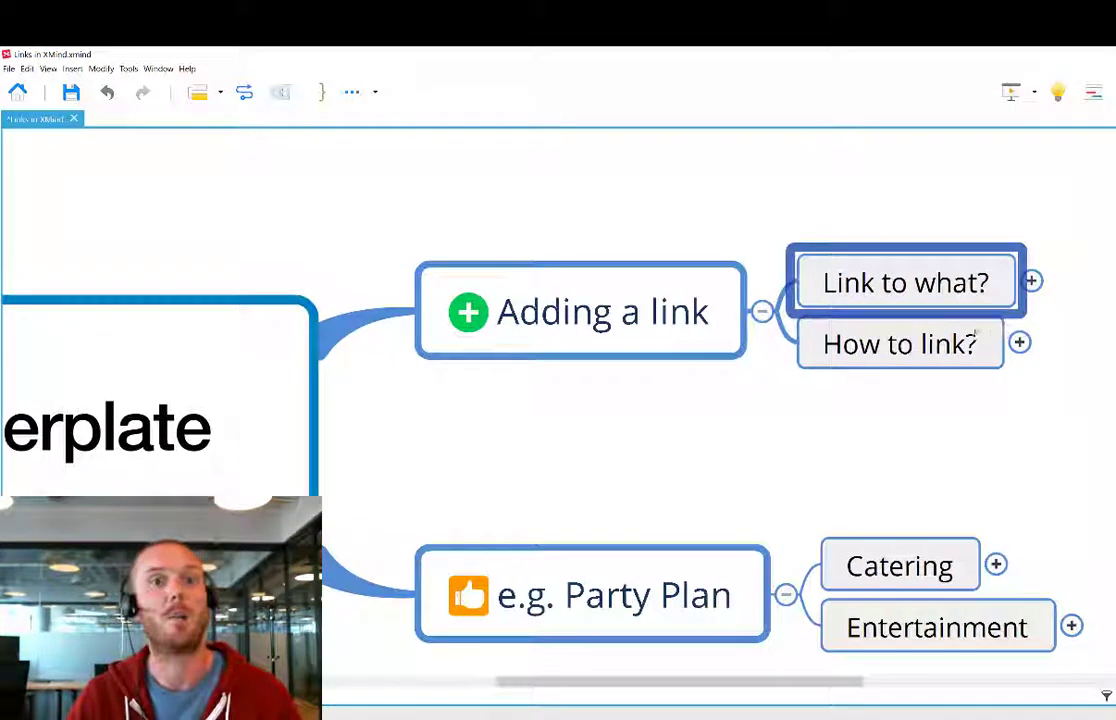
left_click(818, 309)
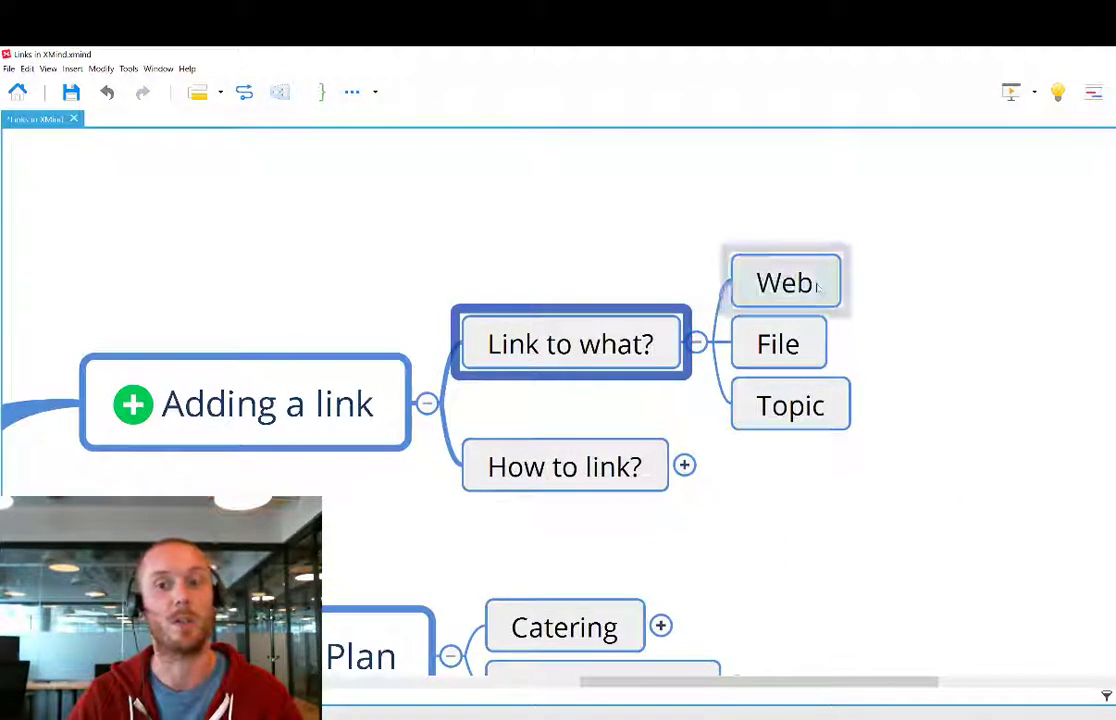
left_click(817, 287)
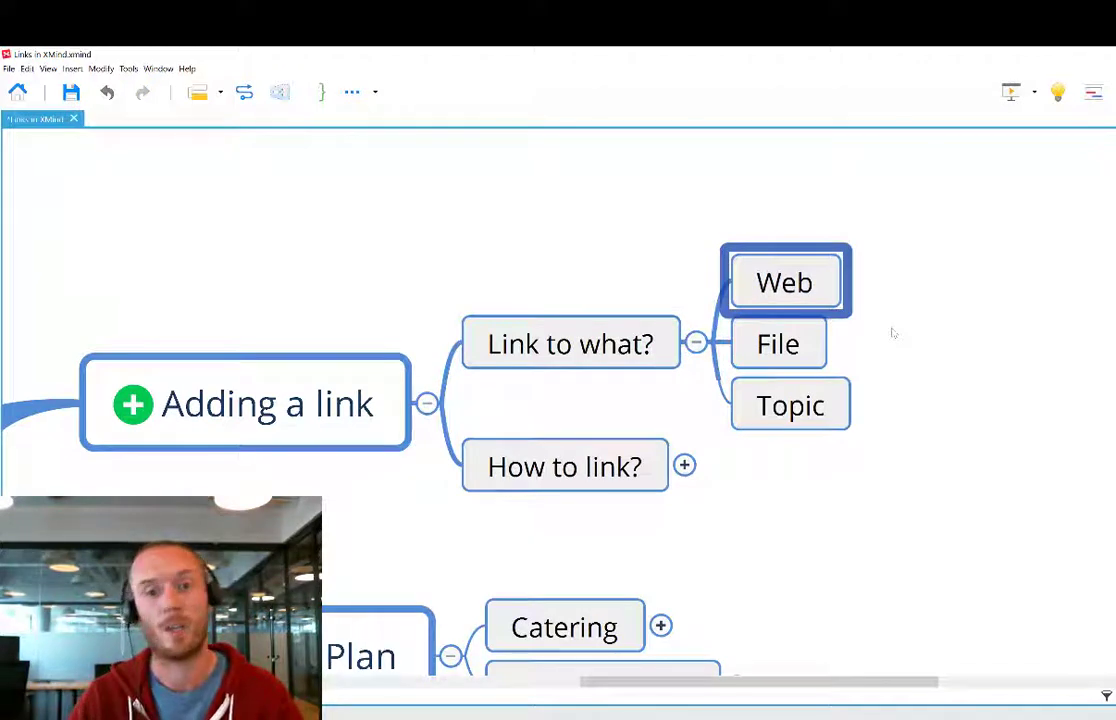
key("Down")
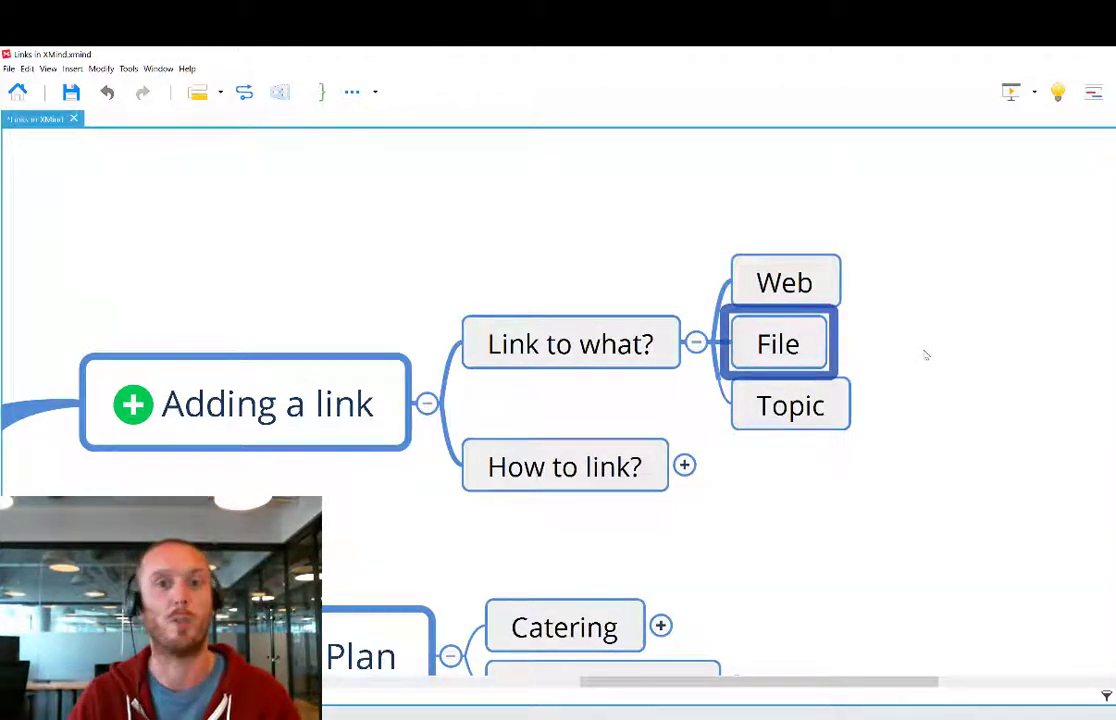
left_click(760, 422)
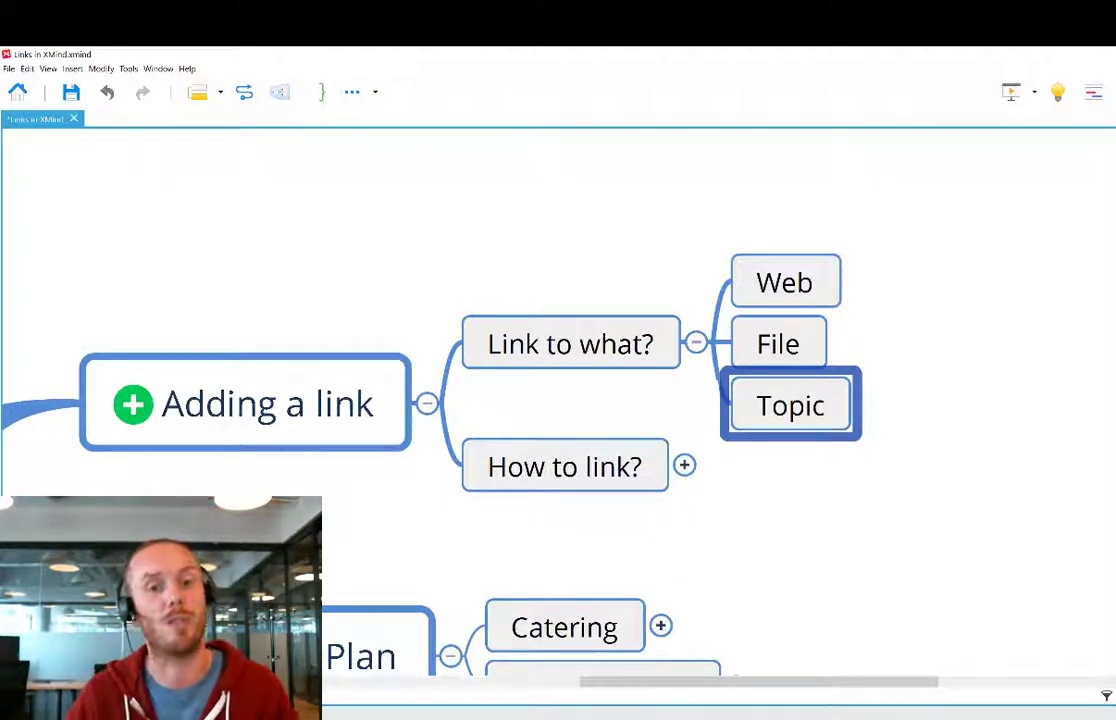
Step: Expand the "How to link?" topic to show its subtopics
left_click(640, 468)
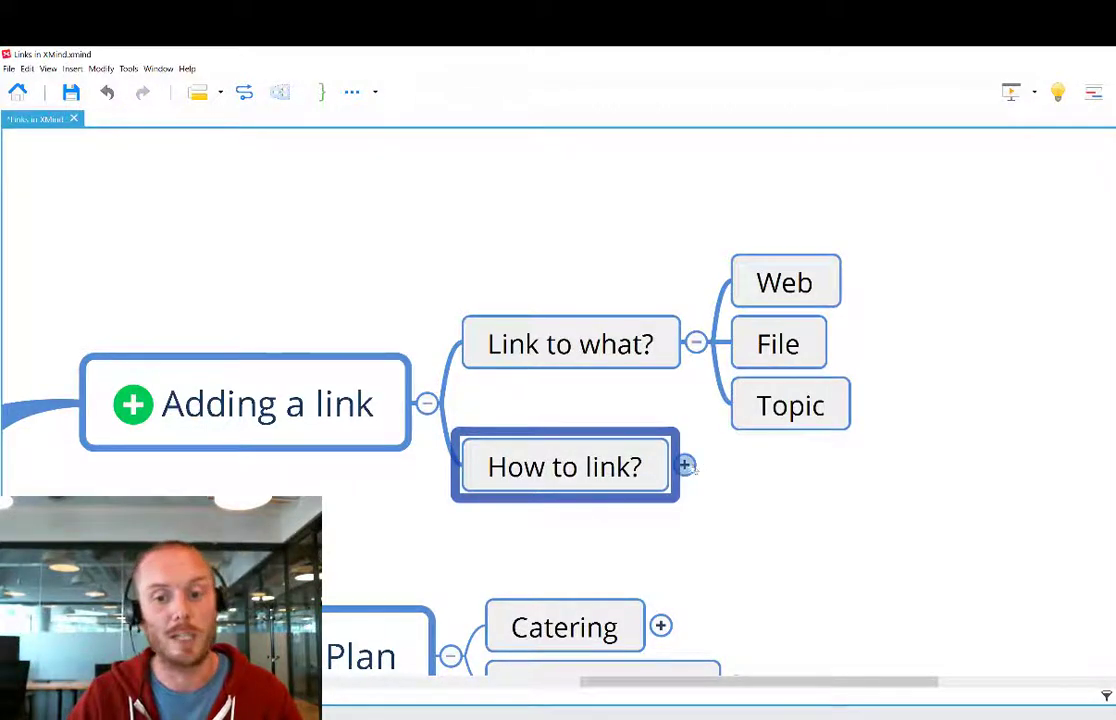
left_click(686, 465)
left_click(988, 384)
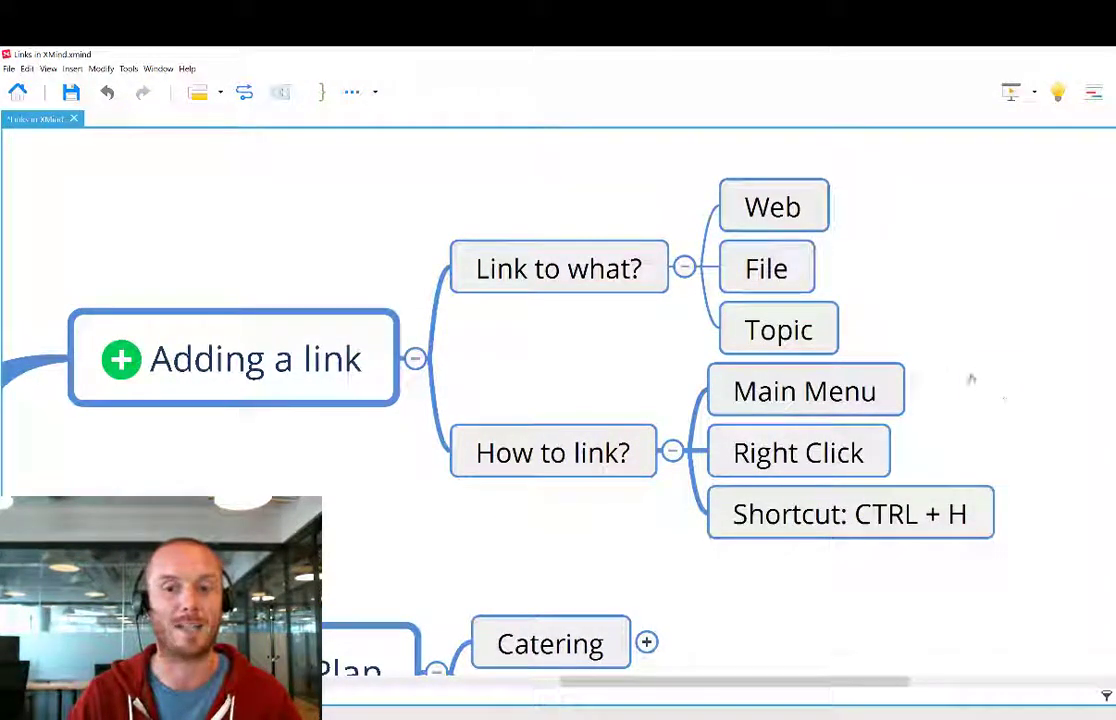
left_click(793, 317)
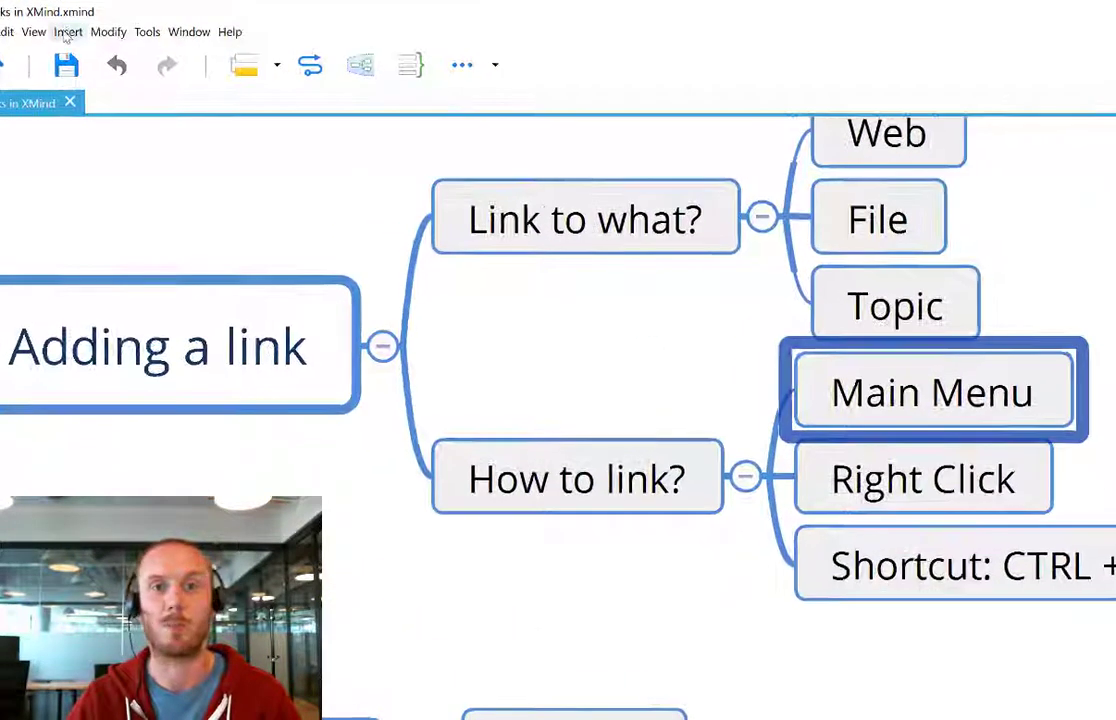
left_click(67, 32)
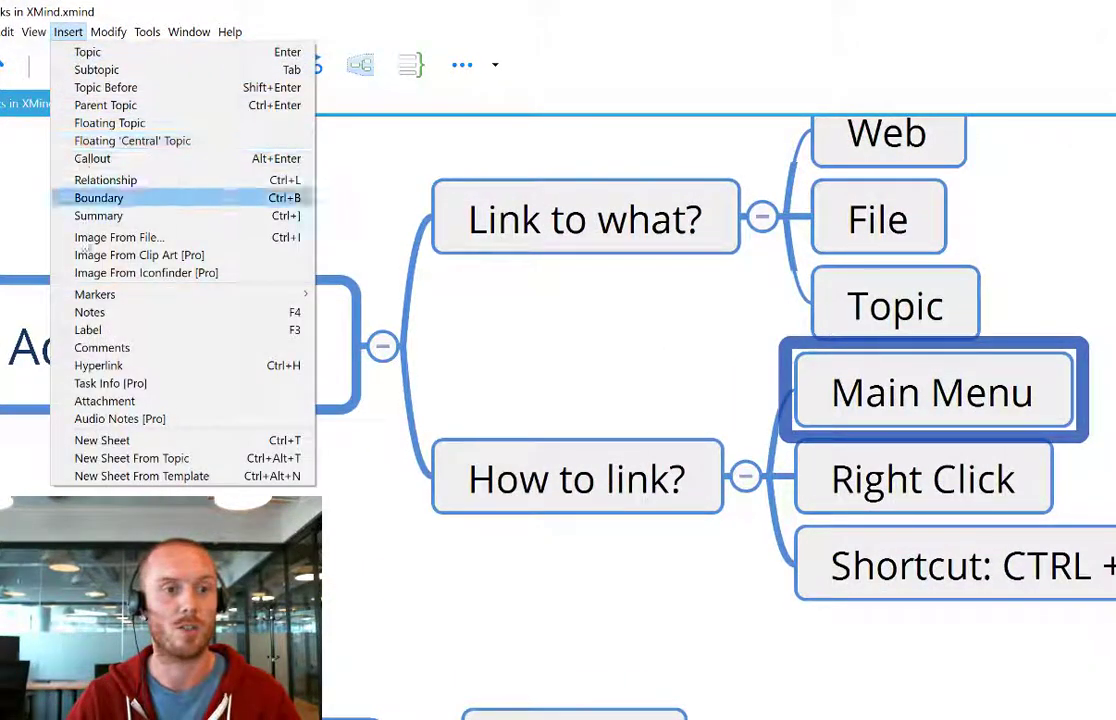
left_click(104, 365)
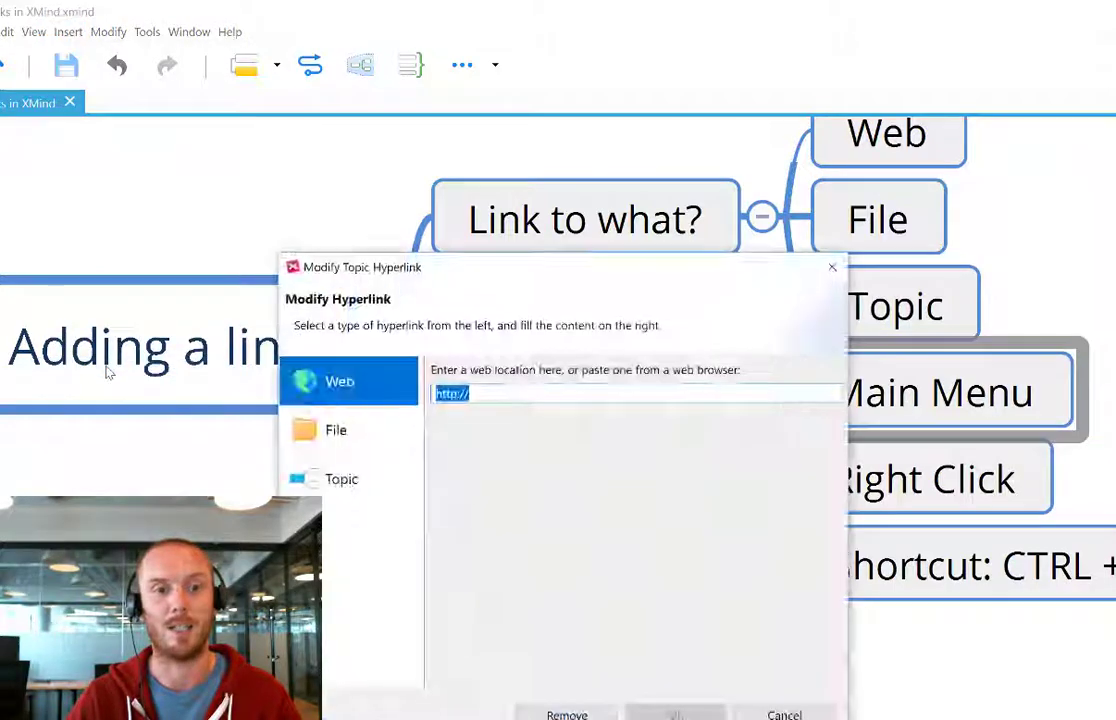
left_click_drag(548, 270, 393, 200)
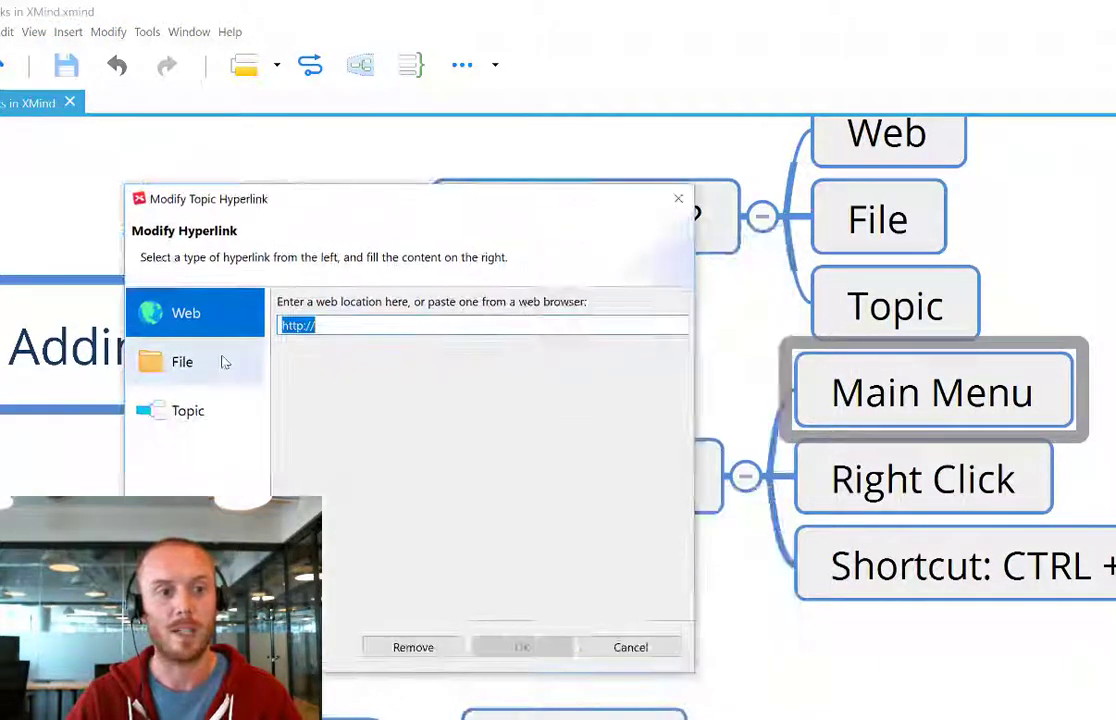
left_click(334, 330)
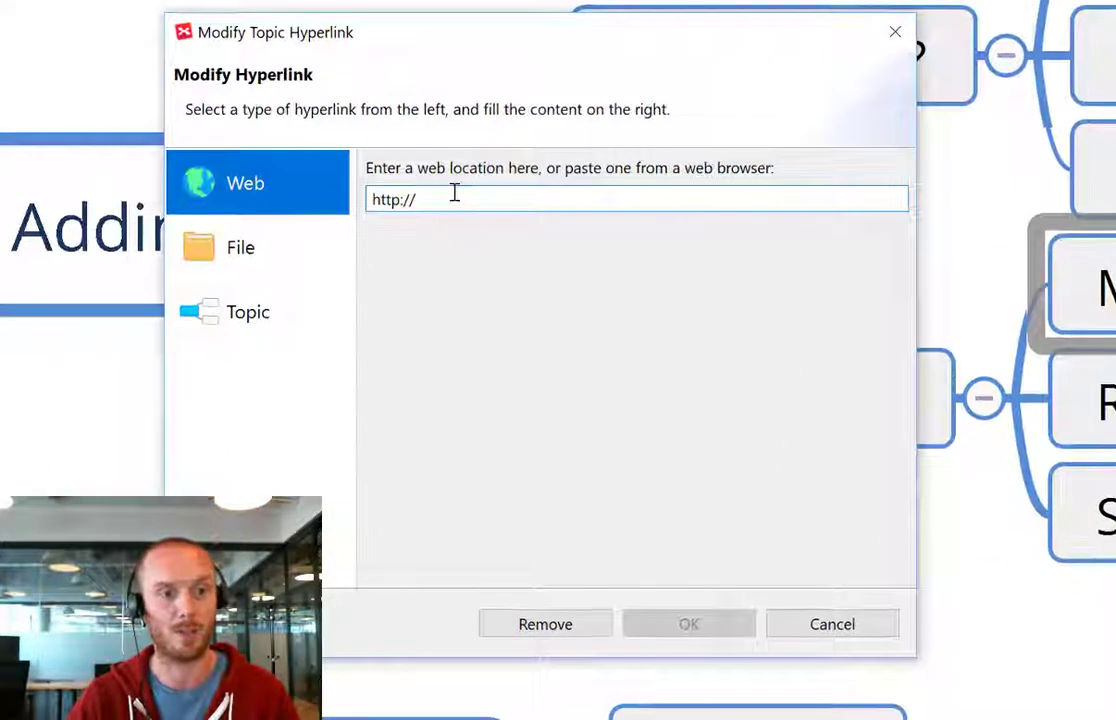
type("www.Biggerp")
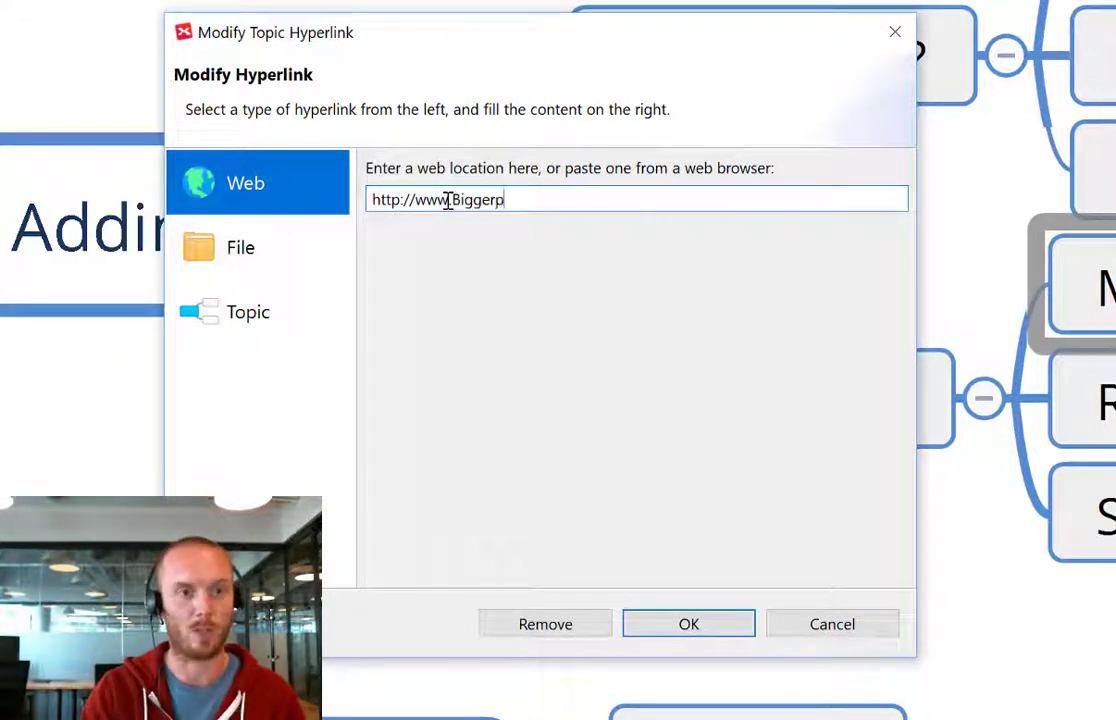
type("late.com")
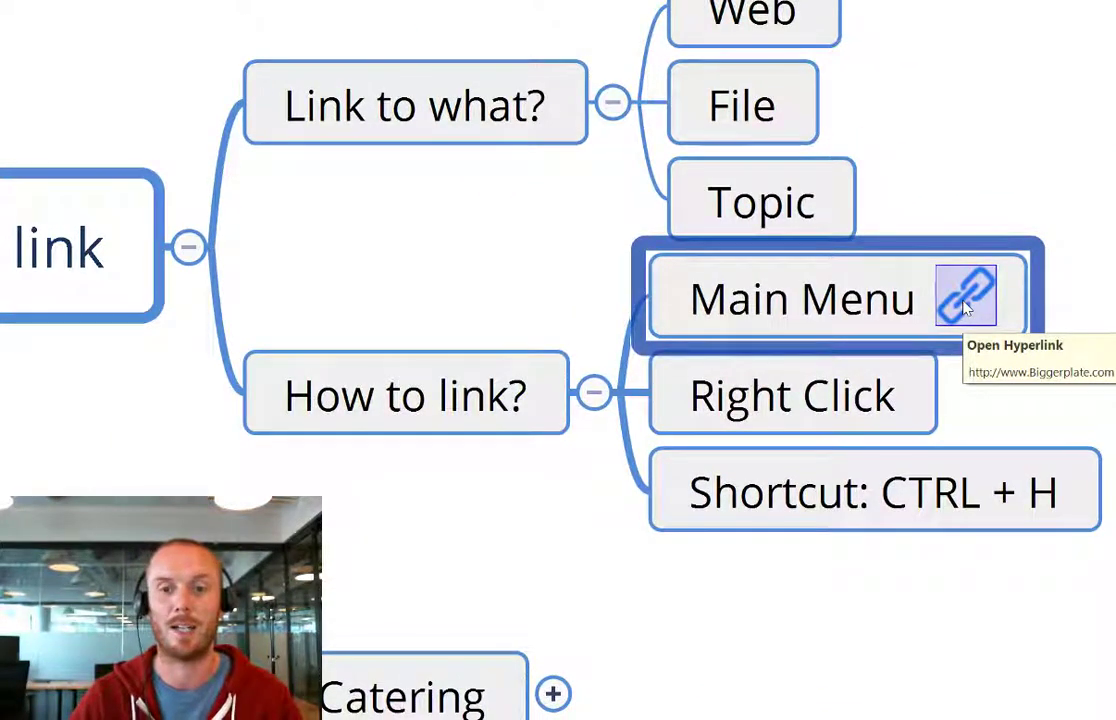
left_click(965, 308)
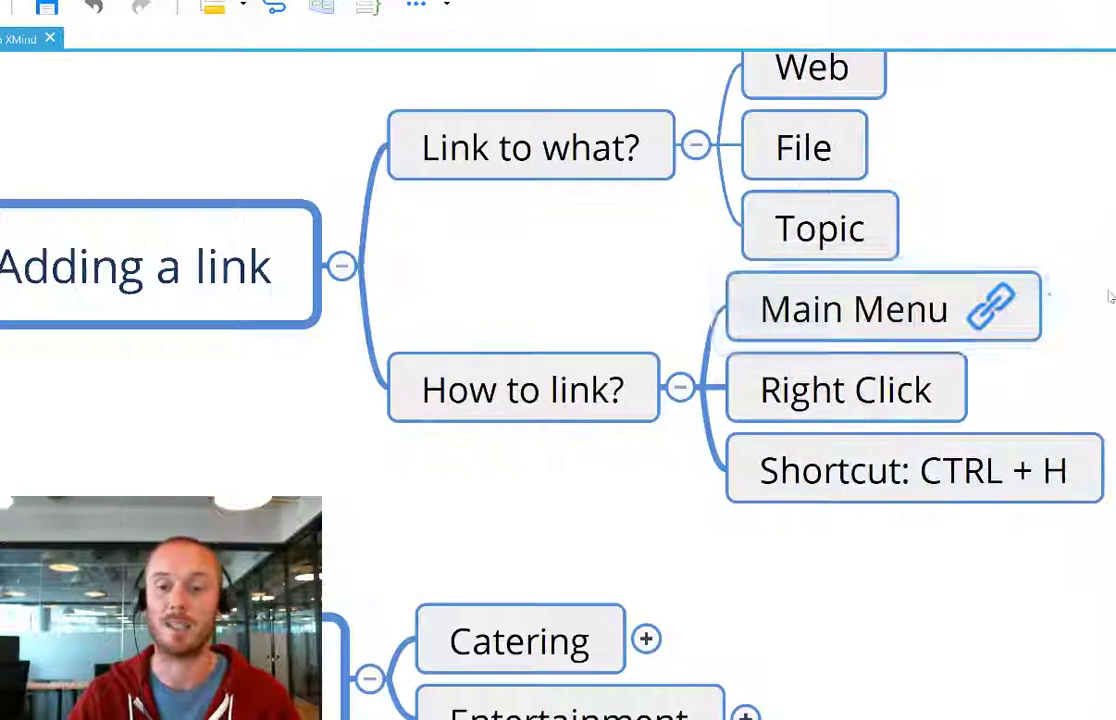
Step: Open the hyperlink settings of the "Right Click" topic, view the File and Topic link types, and close them without adding a link
left_click(870, 315)
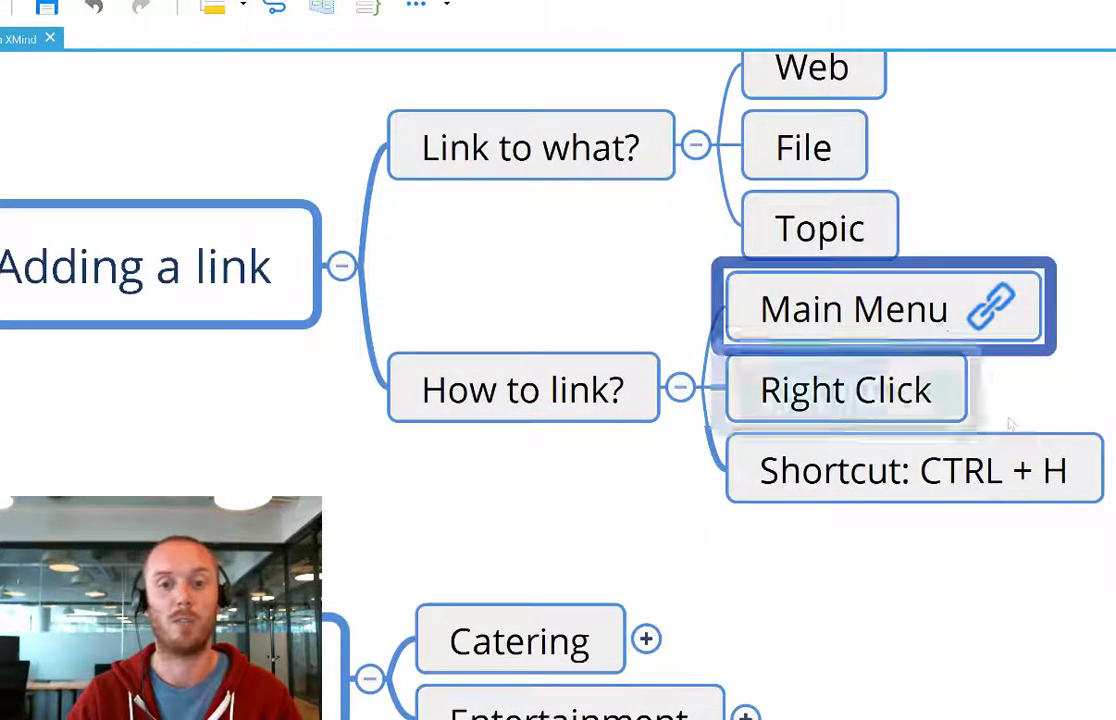
left_click(916, 398)
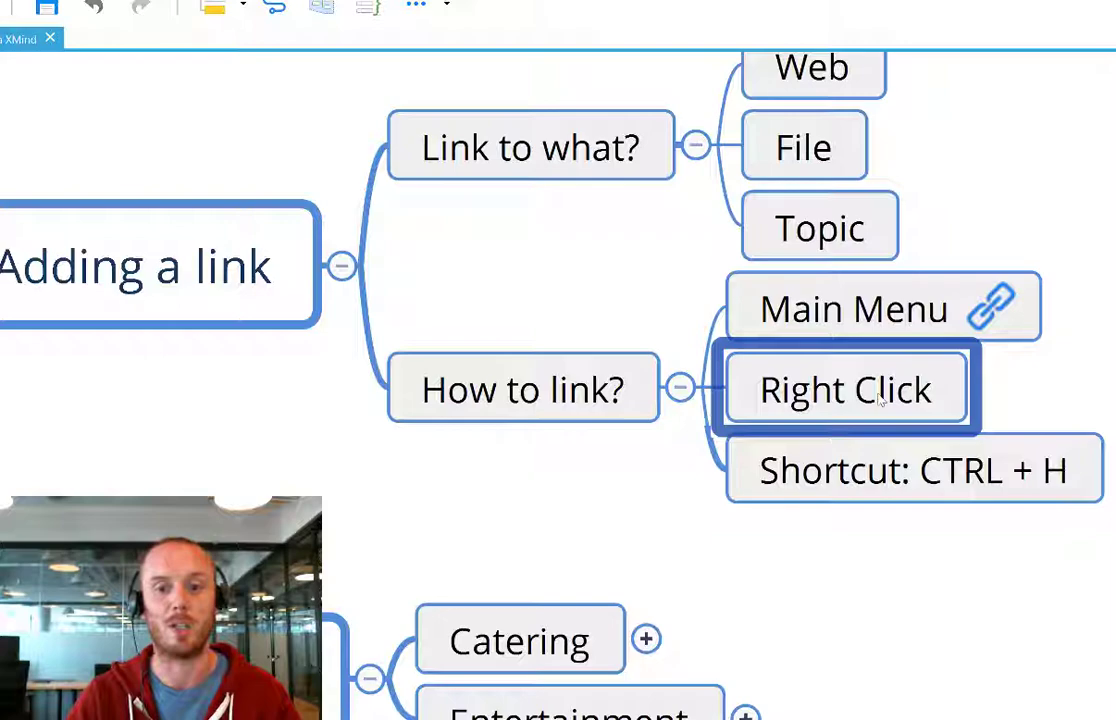
right_click(880, 398)
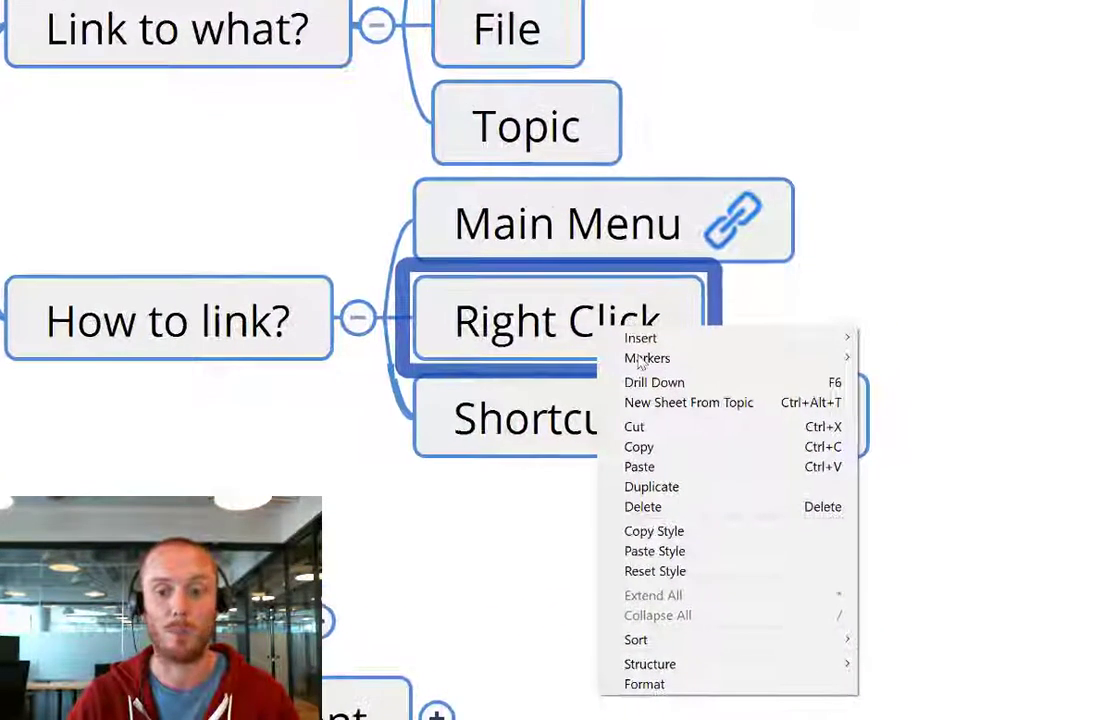
mouse_move(677, 341)
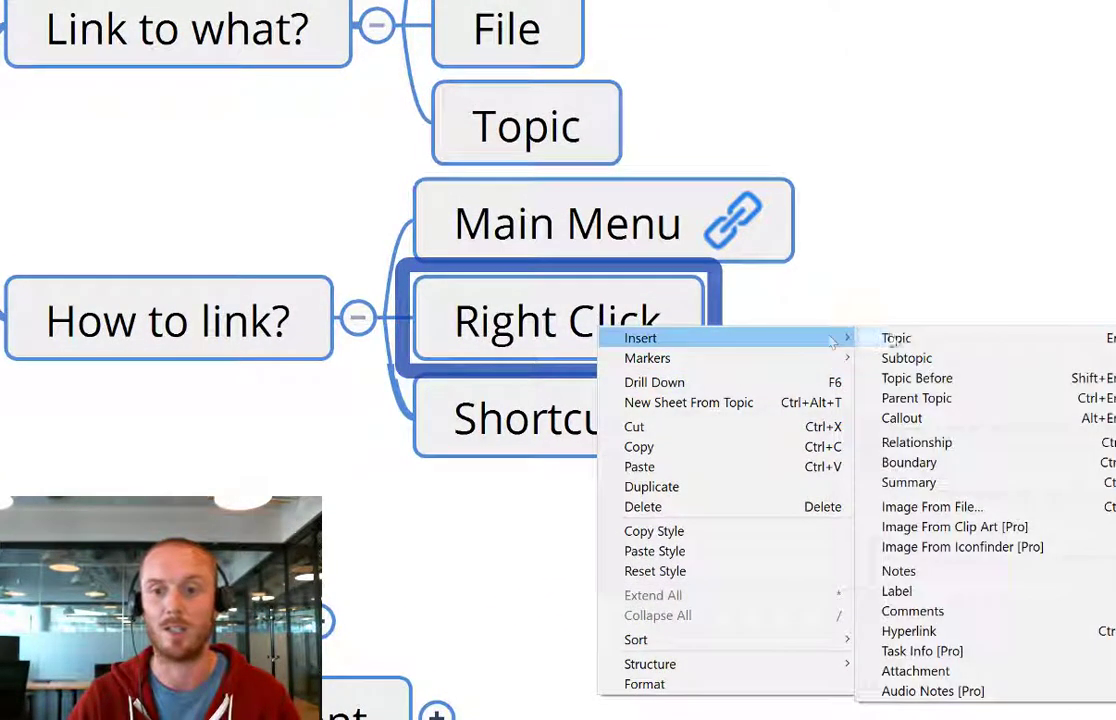
left_click(910, 631)
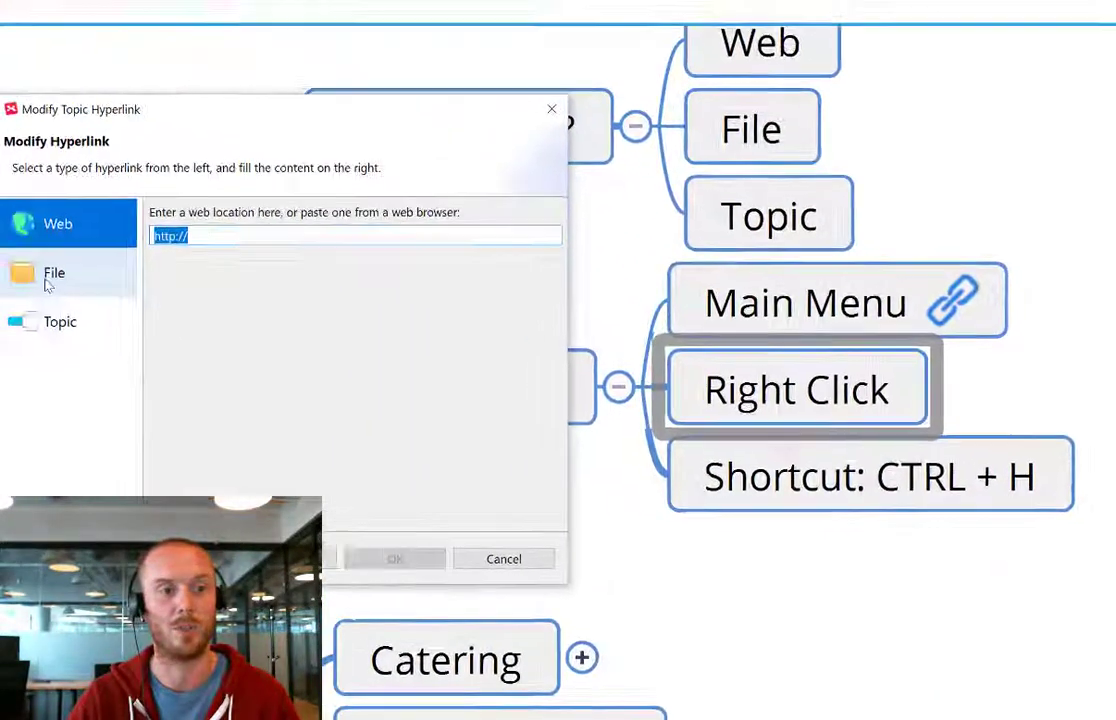
left_click(47, 285)
left_click(65, 324)
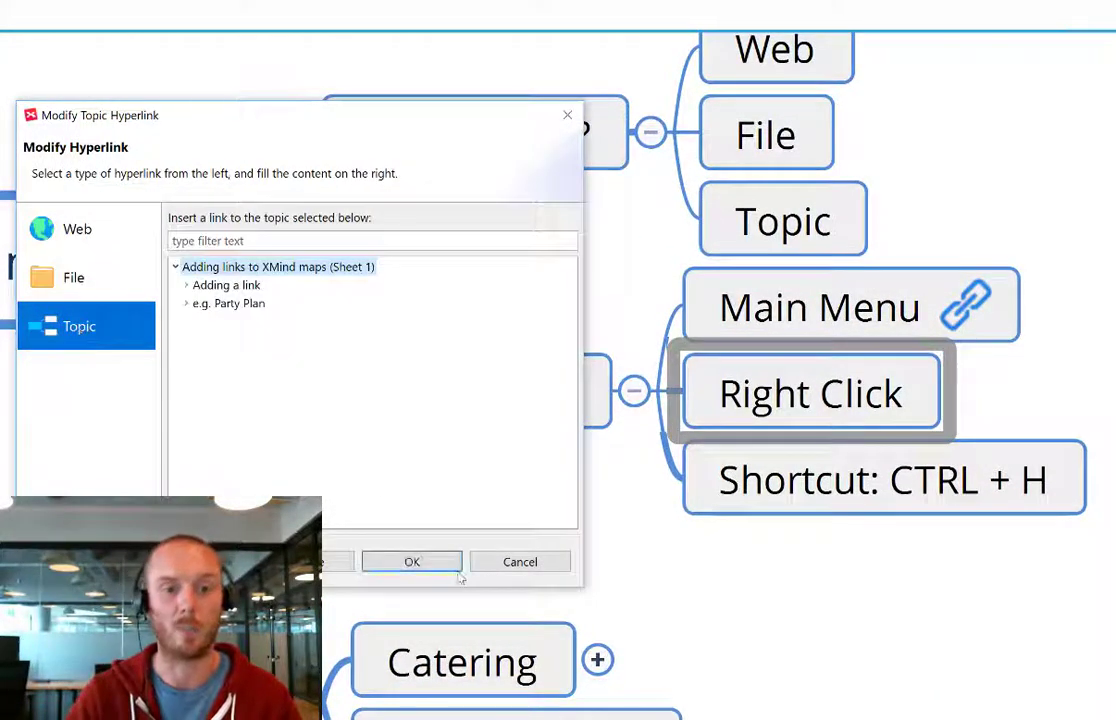
left_click(455, 566)
Step: Open the hyperlink settings of the "Shortcut" topic, view the File and Topic link types, and cancel
left_click(1068, 492)
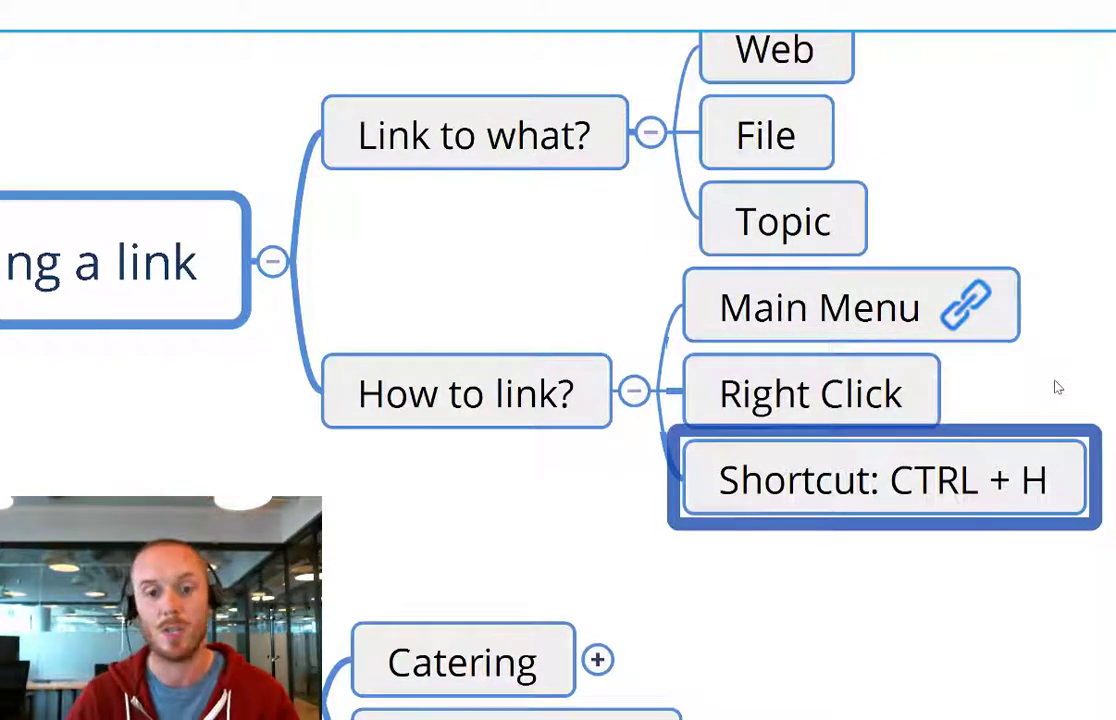
double_click(917, 489)
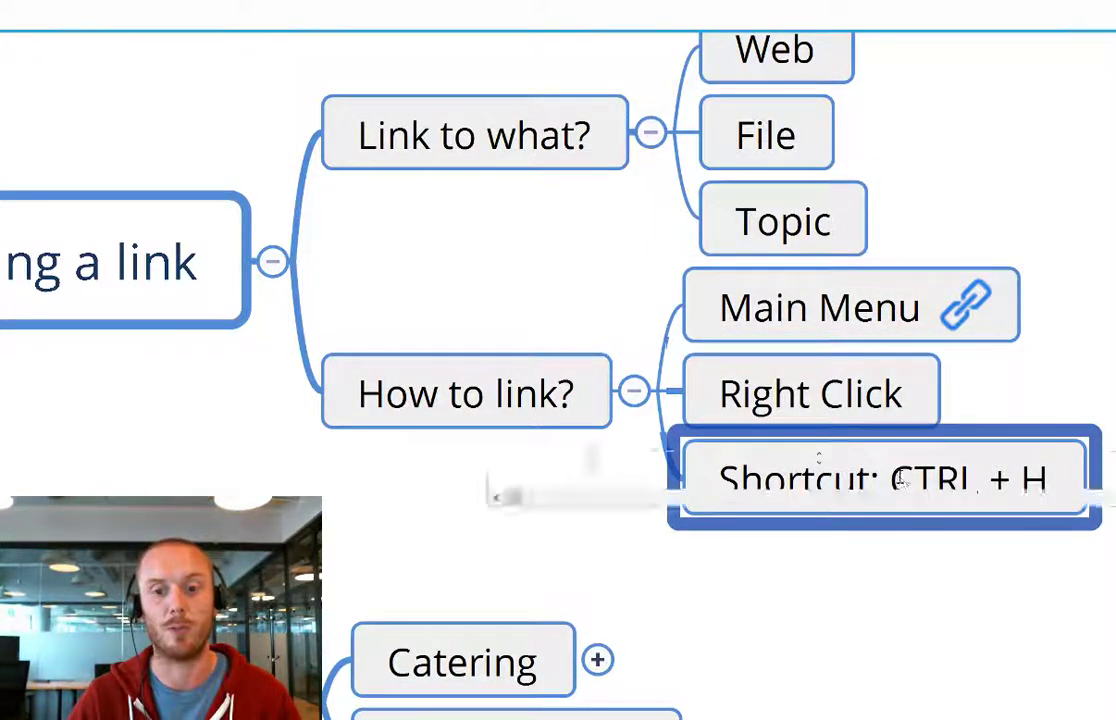
left_click_drag(849, 476, 662, 482)
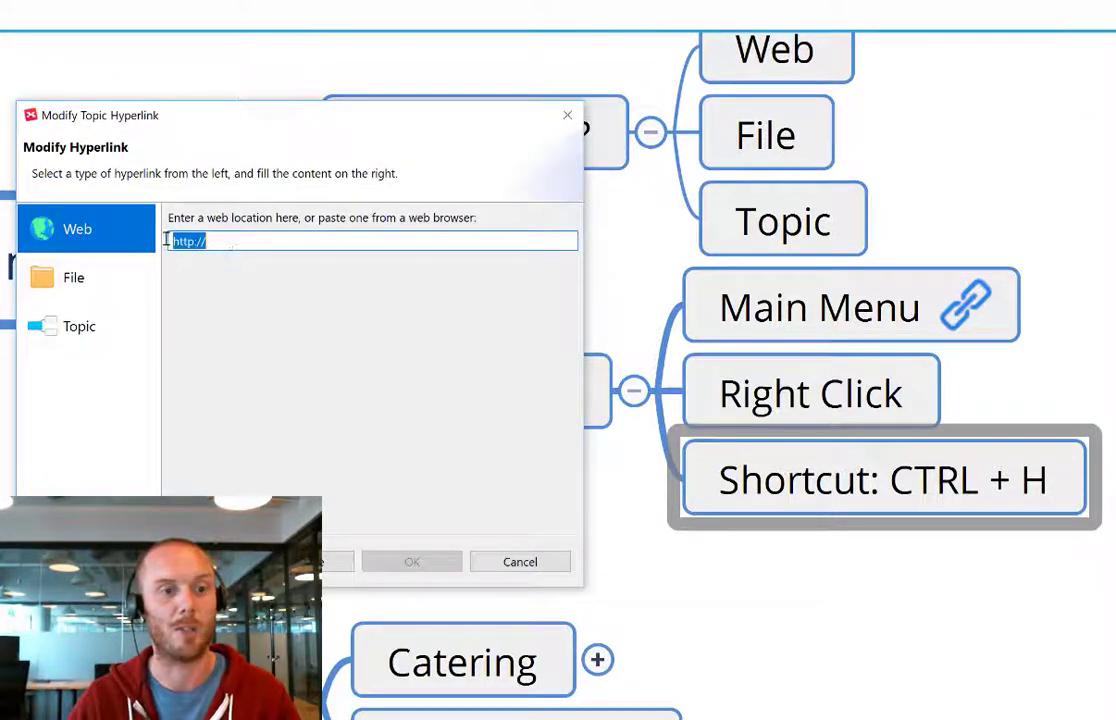
left_click(66, 281)
left_click(73, 338)
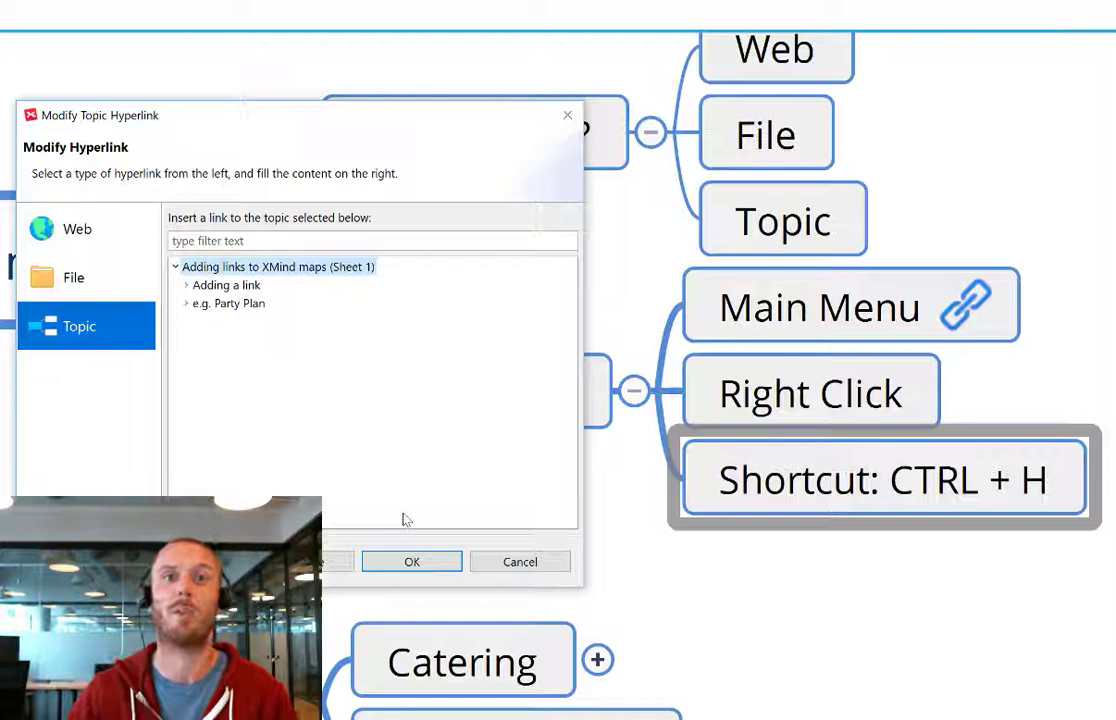
left_click(520, 562)
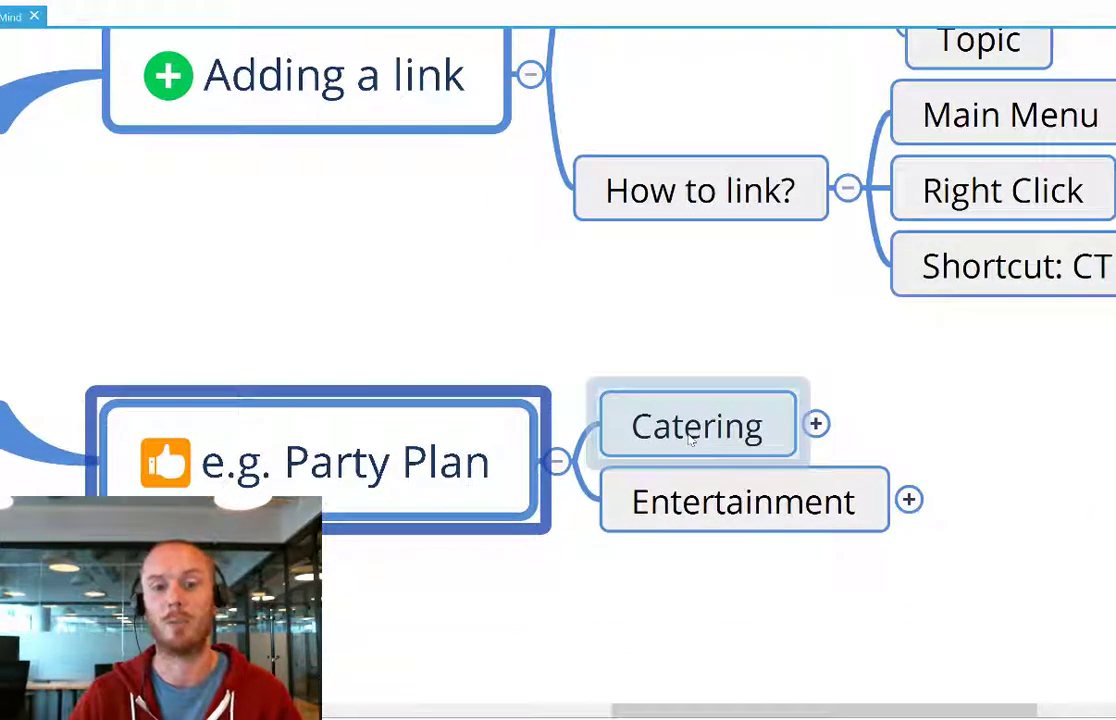
Step: Expand the Catering topic of the party plan and its Drink subtopic
left_click(690, 440)
left_click(816, 424)
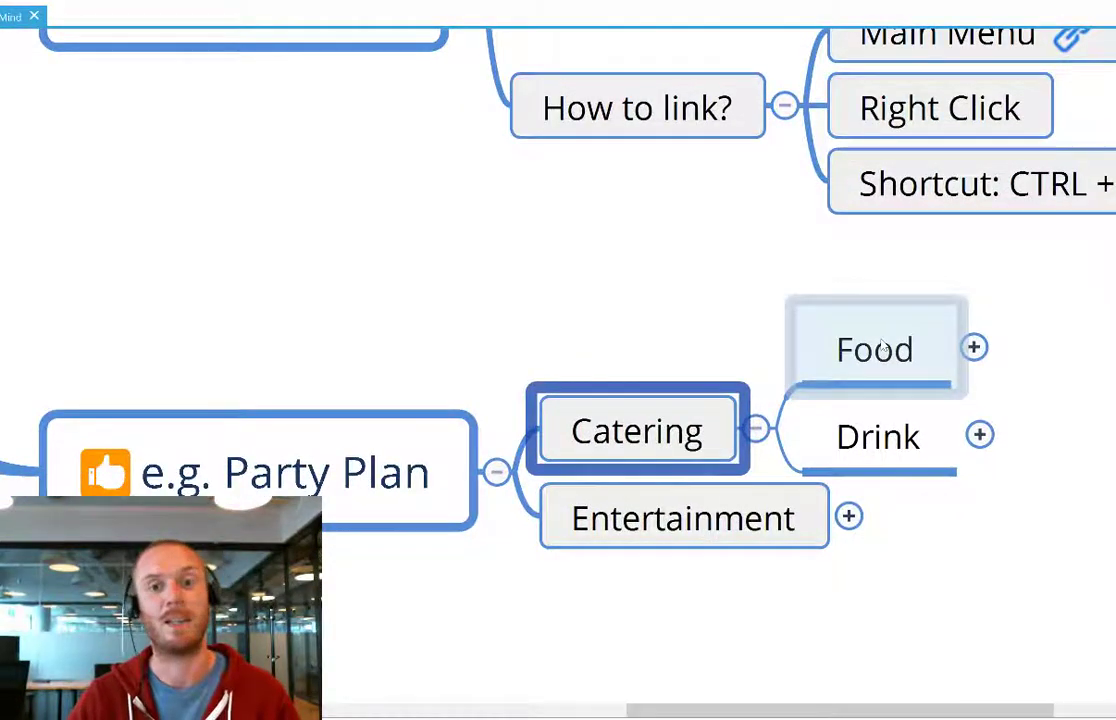
left_click(882, 345)
left_click(914, 455)
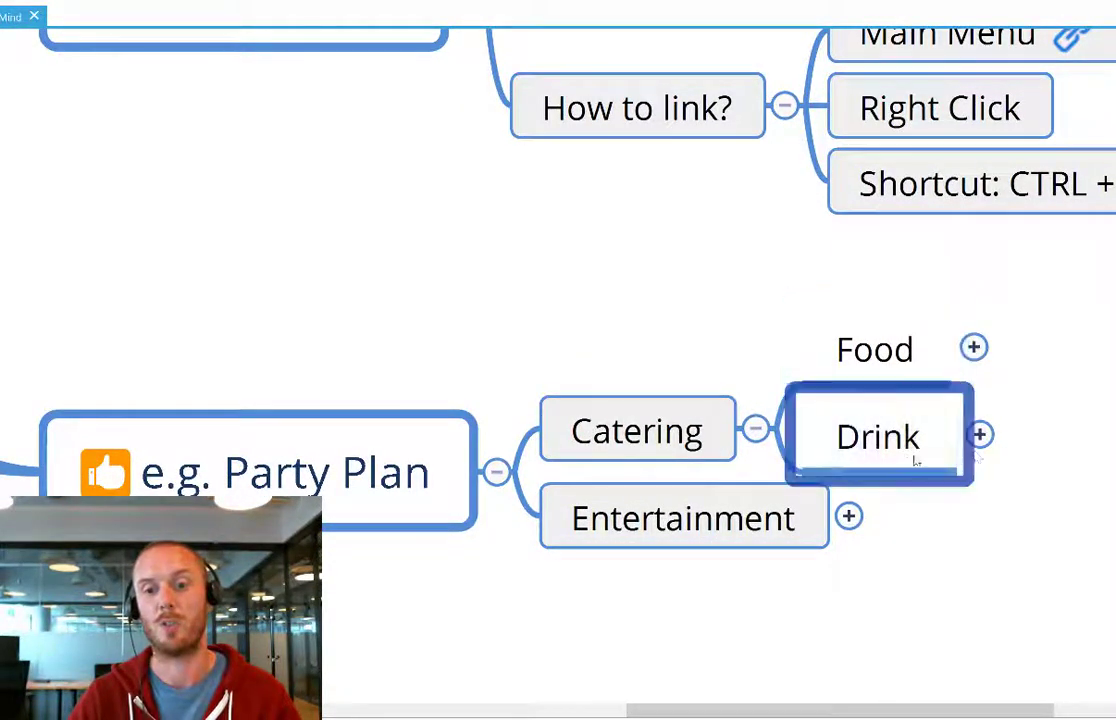
left_click(979, 435)
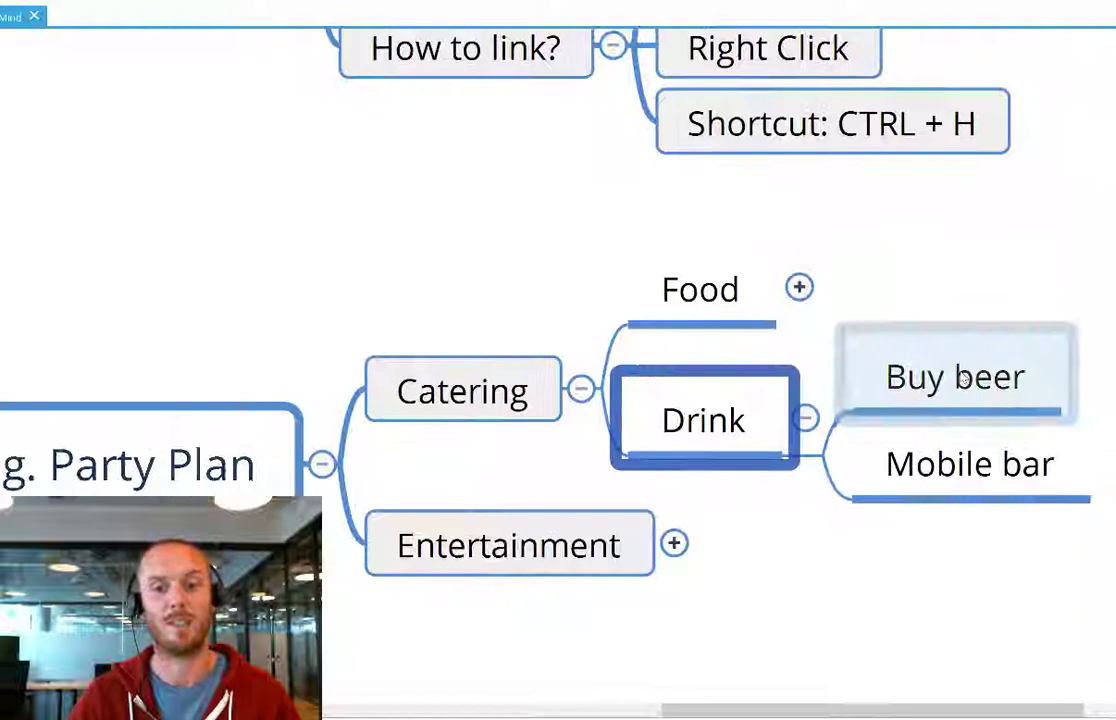
Step: Select the "Buy beer" topic and switch to the Firefox window with the Hook Norton Brewery website
left_click(963, 376)
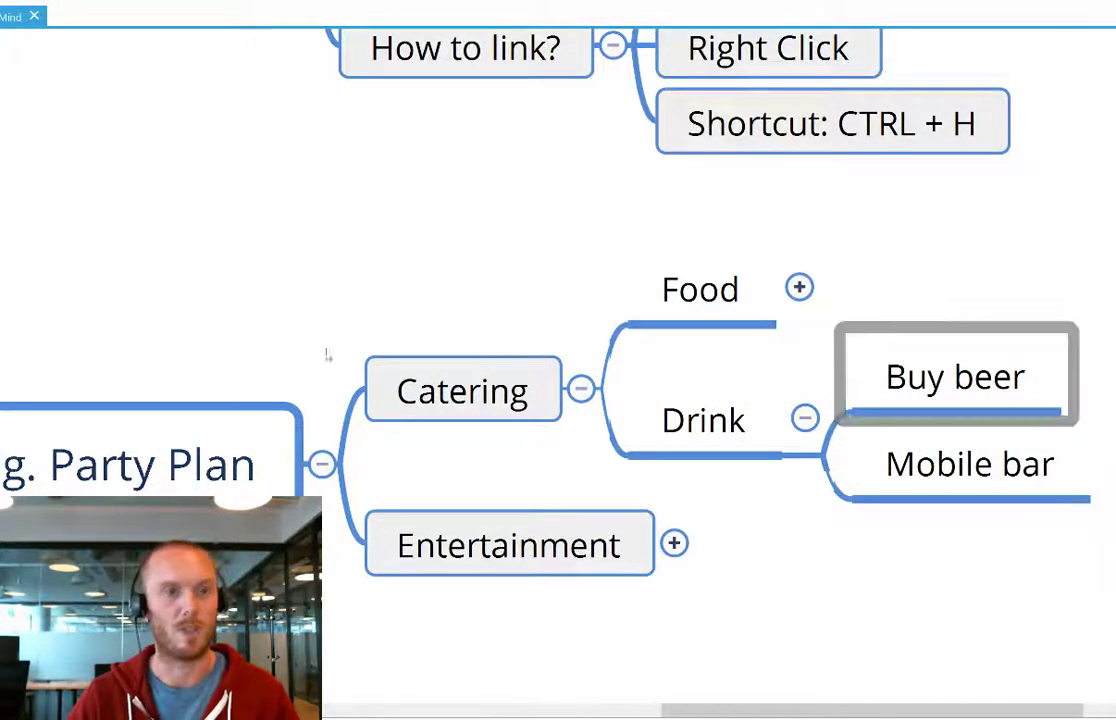
left_click(400, 690)
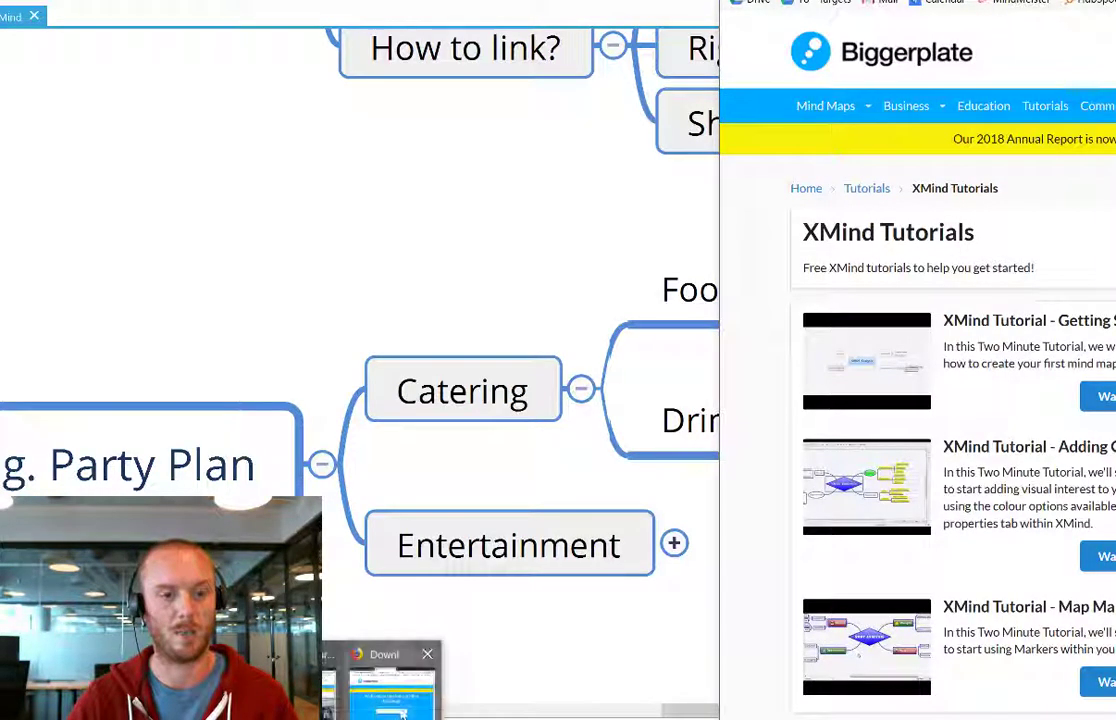
left_click(384, 677)
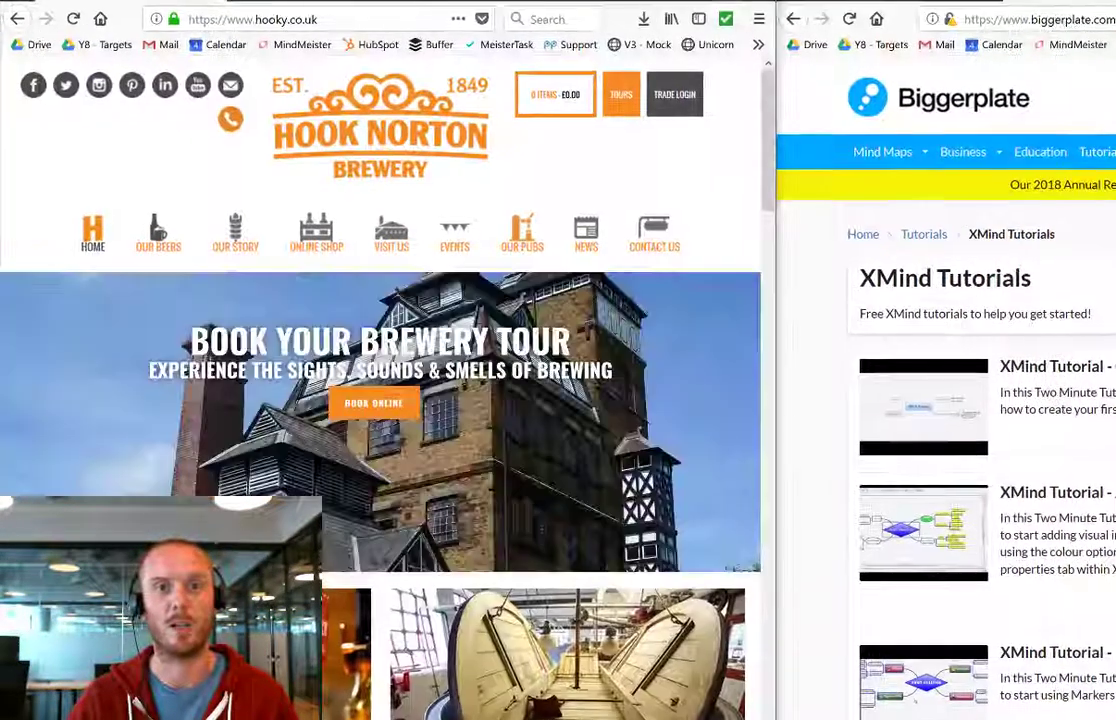
key("super+Up")
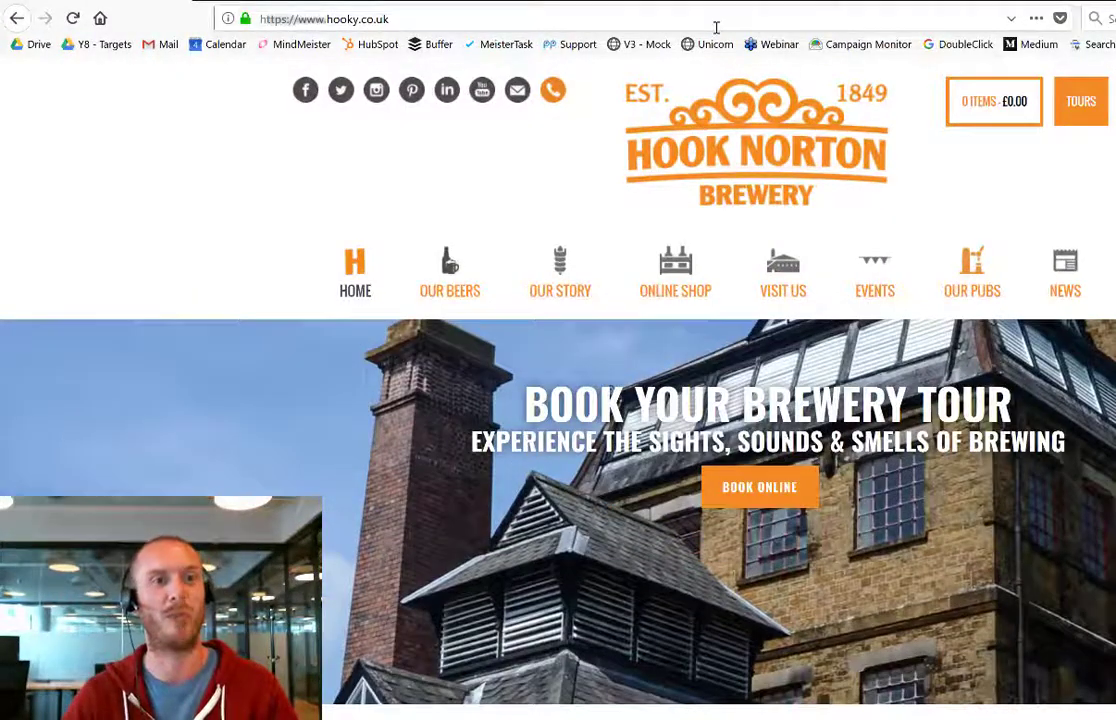
left_click(716, 27)
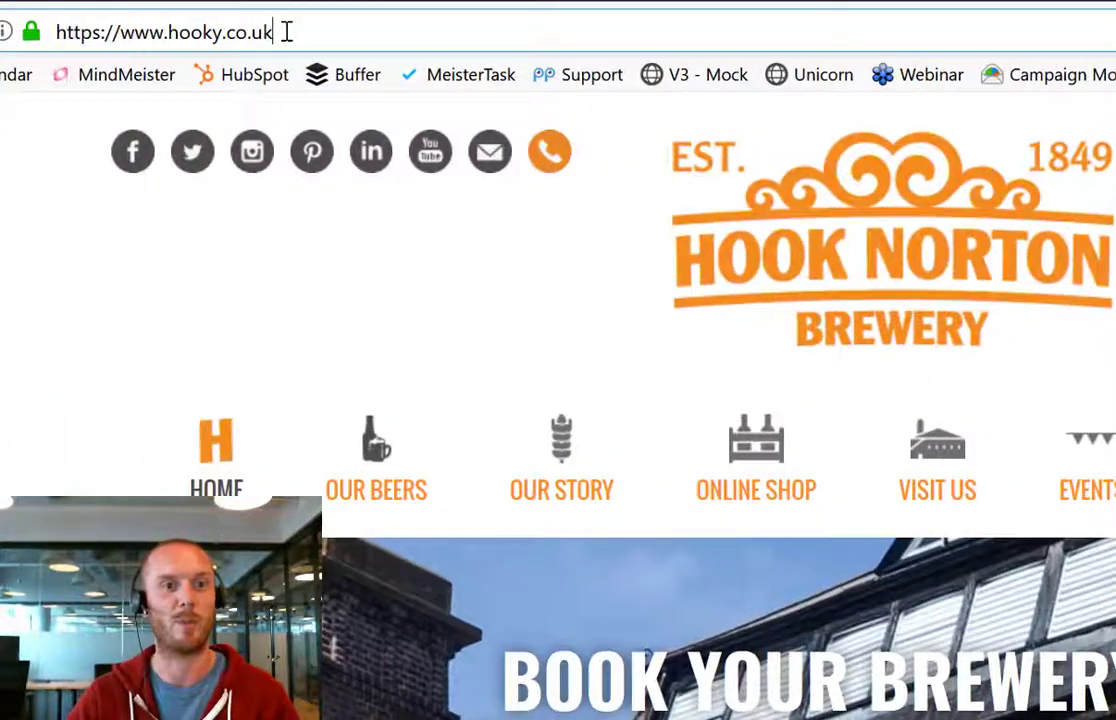
left_click_drag(391, 20, 277, 21)
left_click_drag(85, 38, 60, 45)
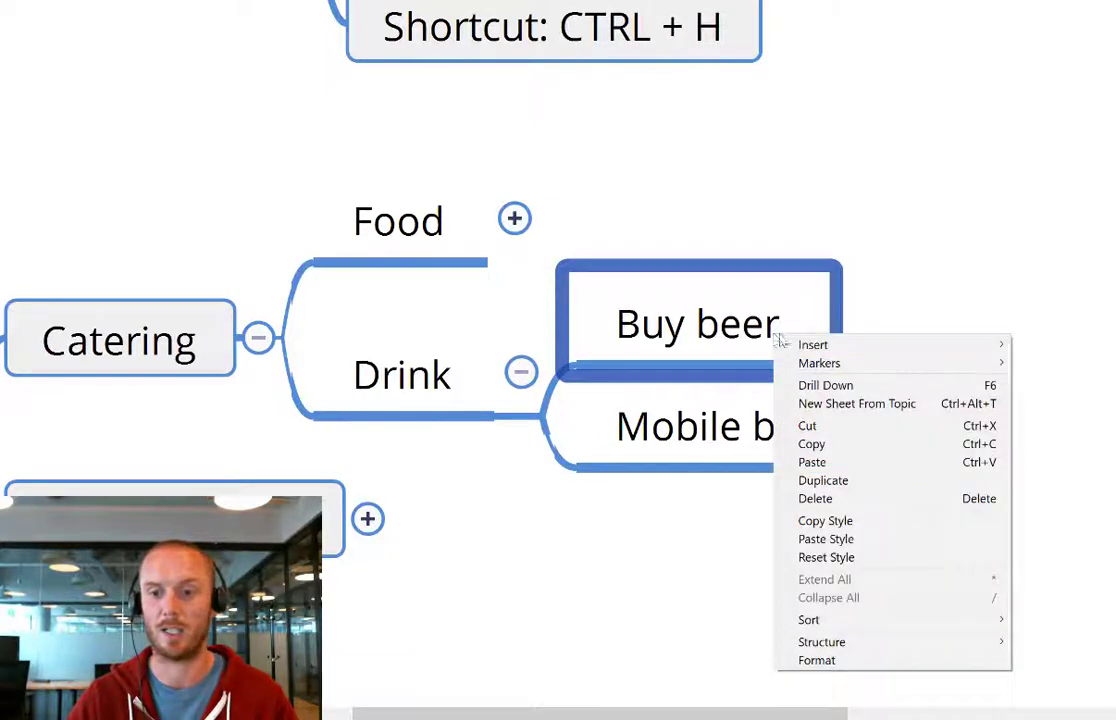
mouse_move(795, 341)
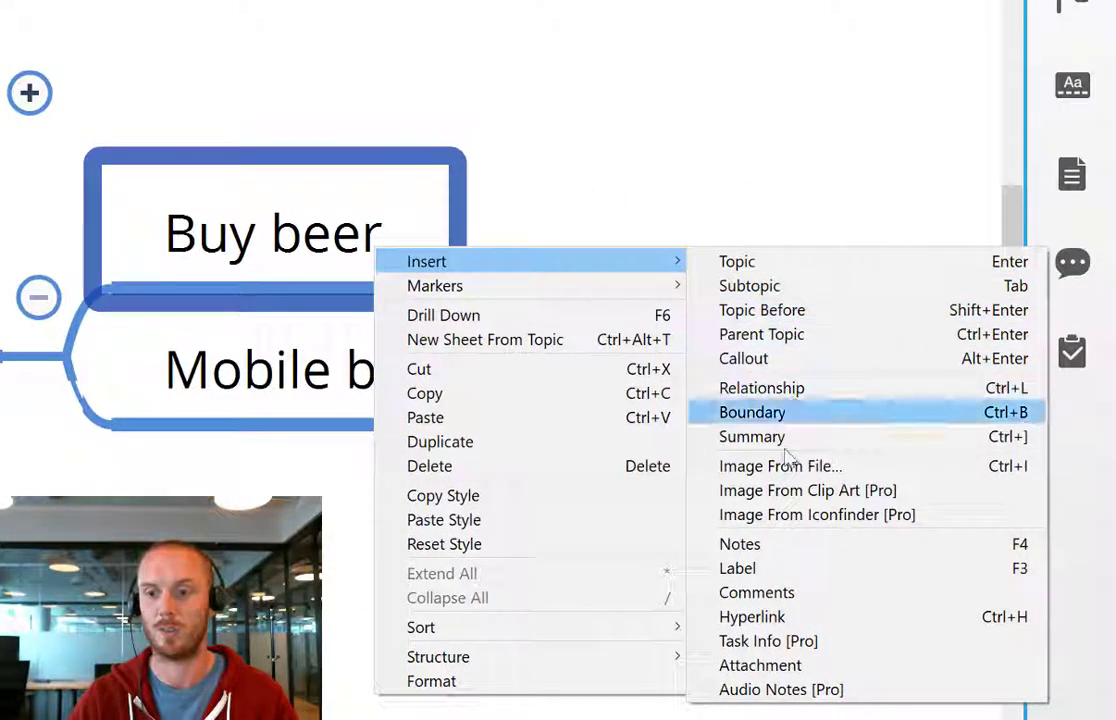
left_click(772, 617)
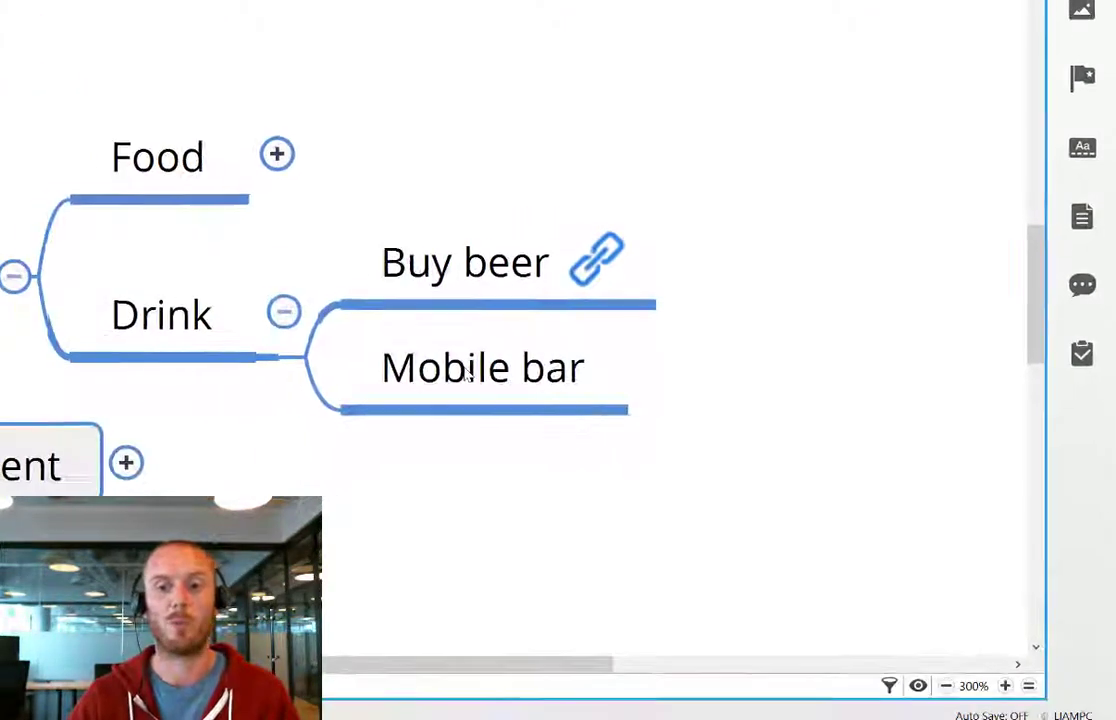
Step: Add a file hyperlink to Biggerplate-Logo-1.png from the Brand Assets folder on the "Mobile bar" topic, and close the linked image's preview
left_click(467, 372)
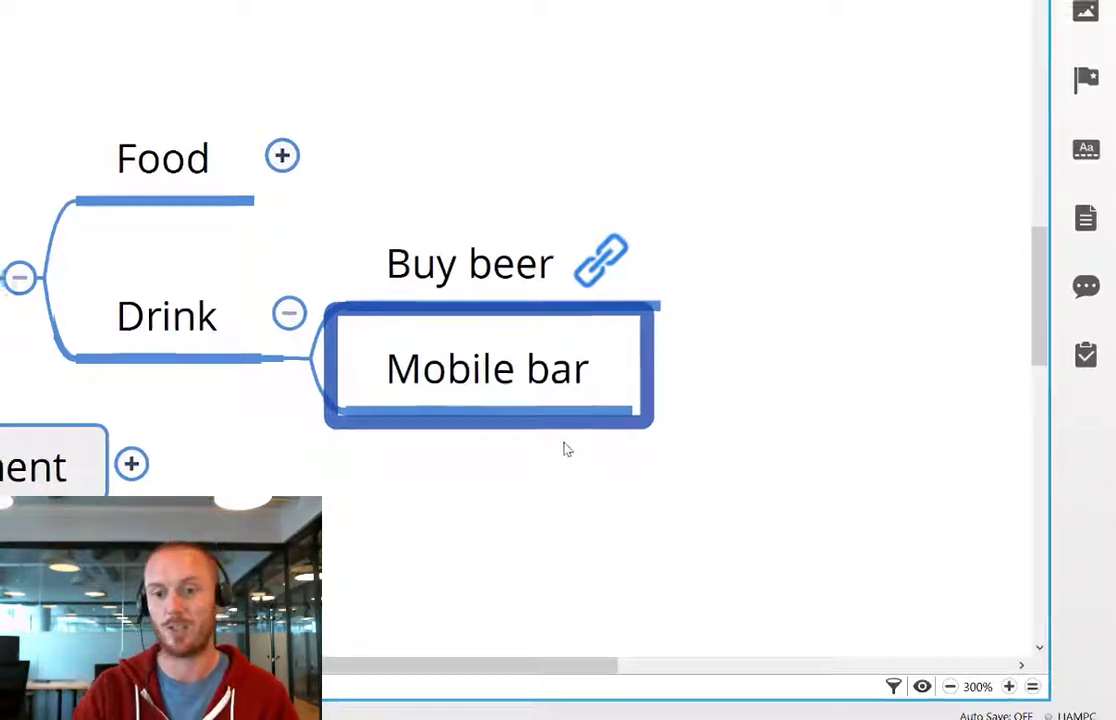
key("ctrl+h")
left_click(80, 268)
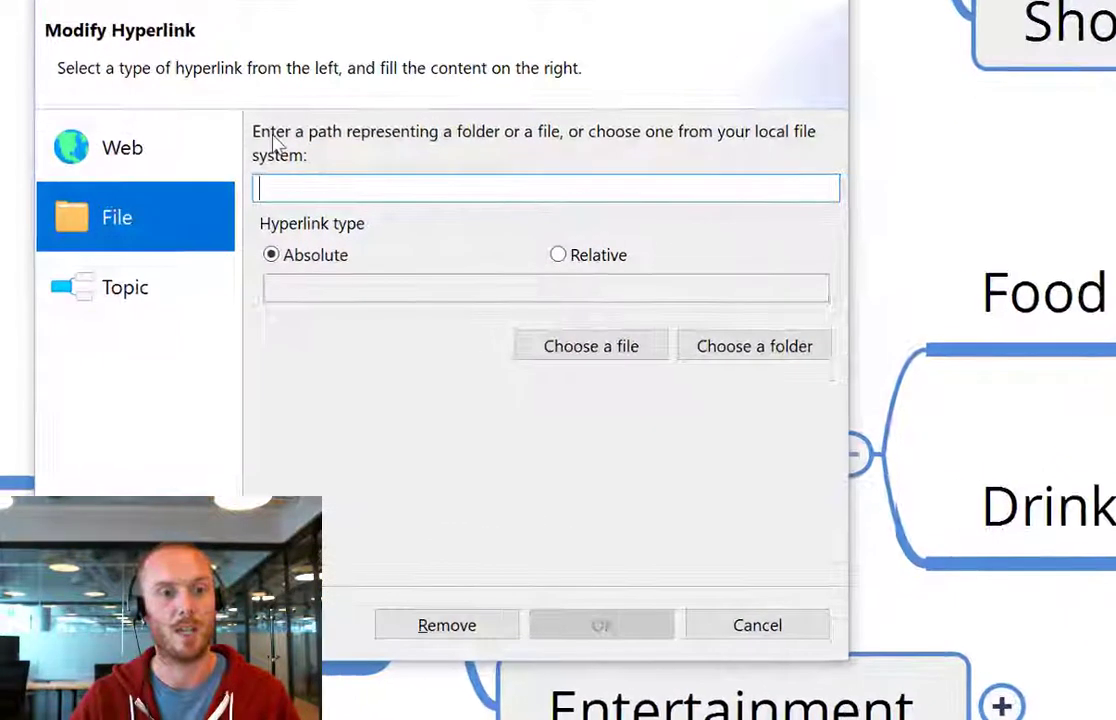
left_click(583, 356)
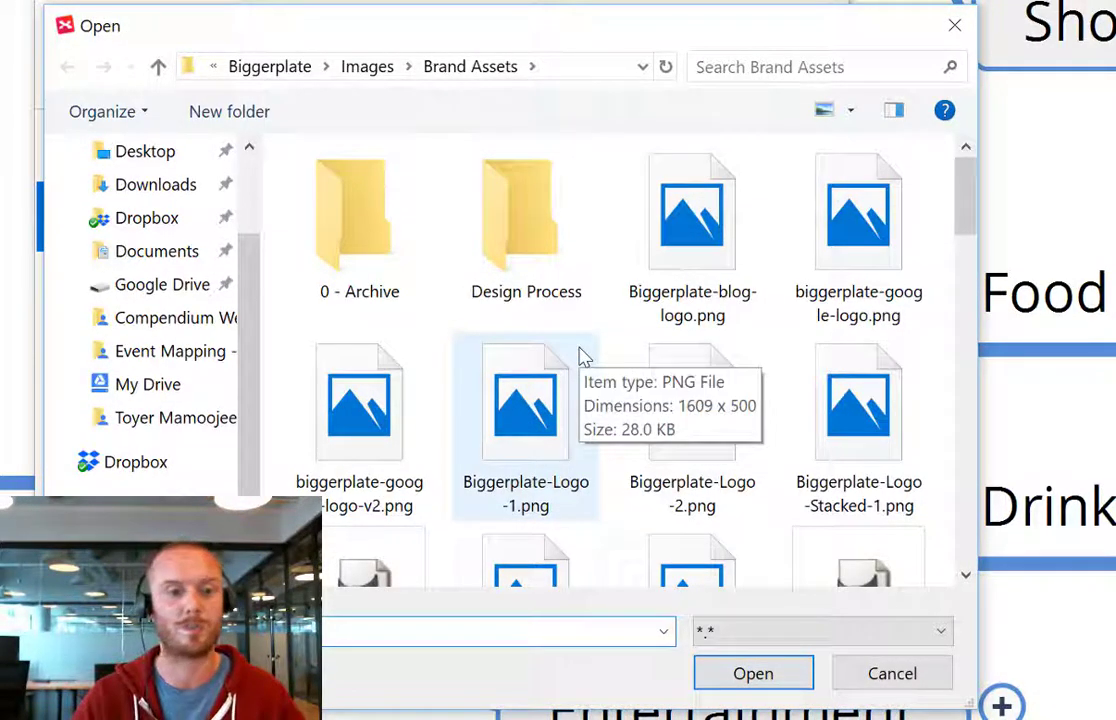
left_click_drag(966, 192, 968, 205)
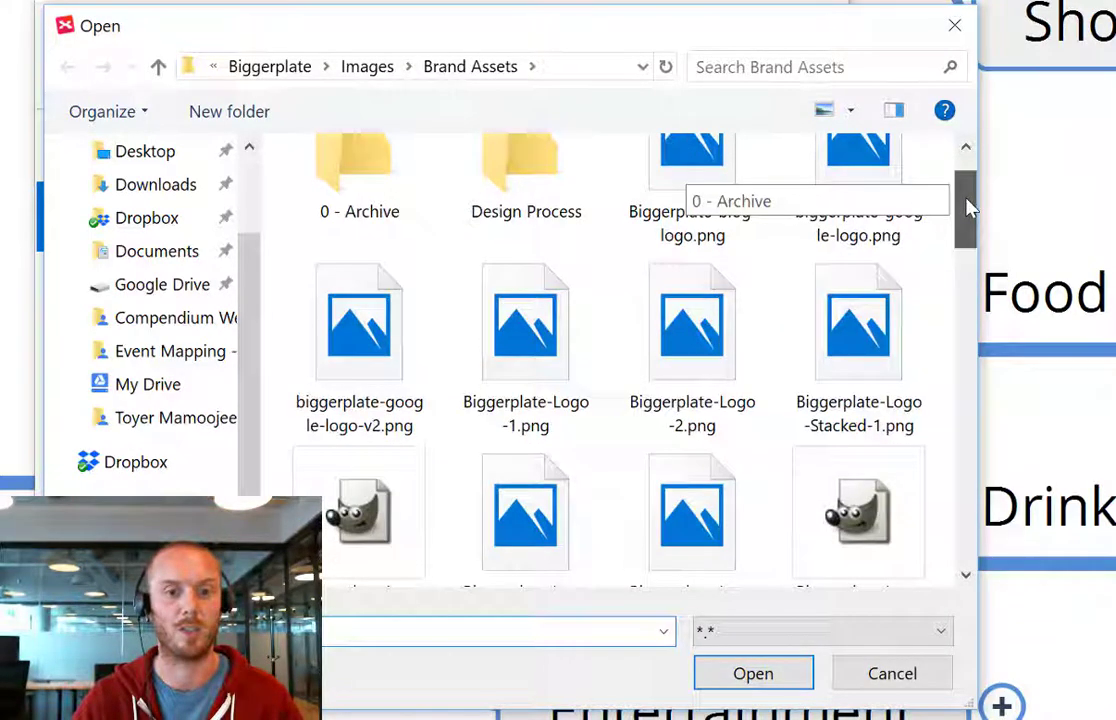
left_click(565, 368)
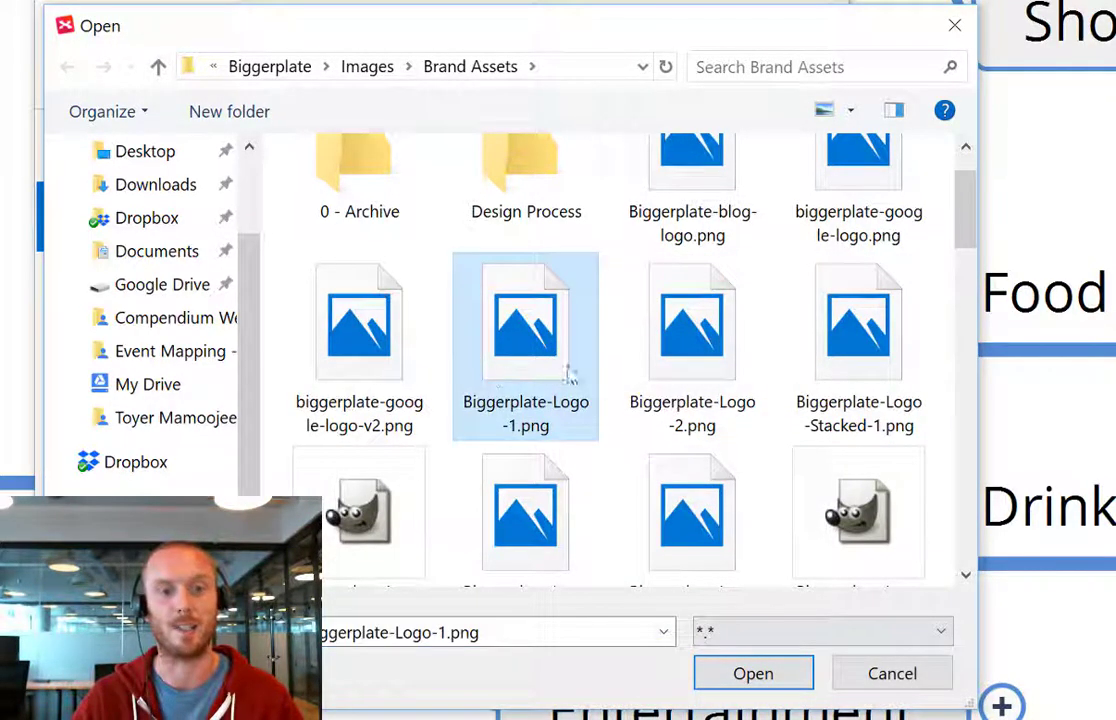
left_click(758, 690)
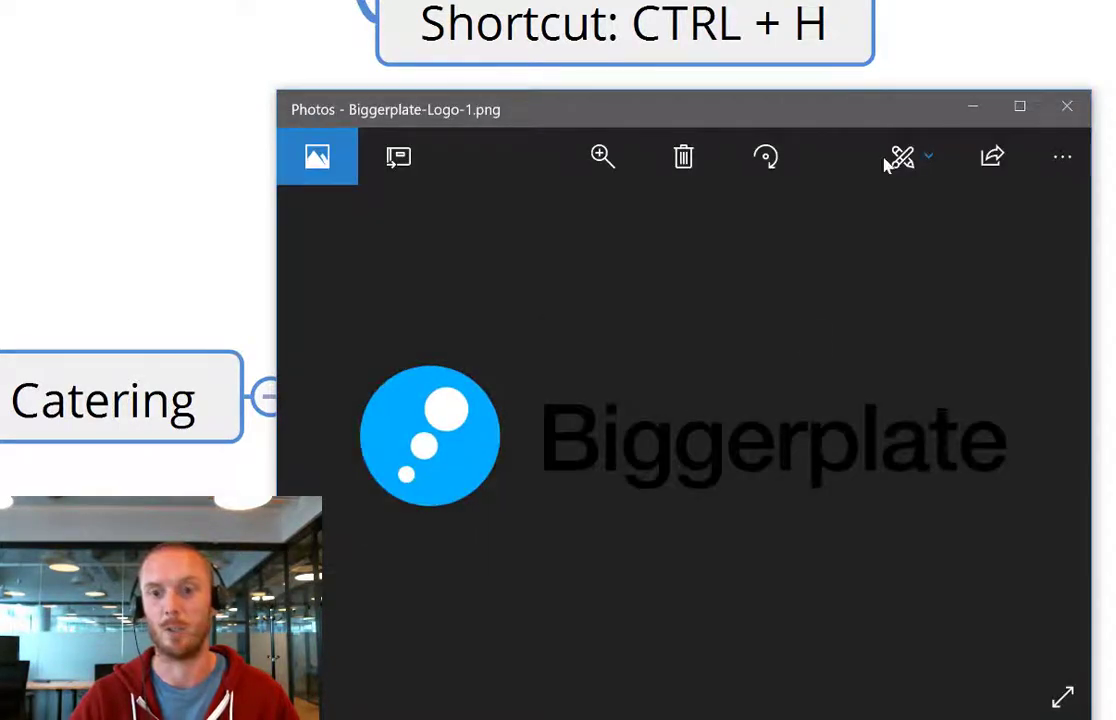
left_click(1067, 106)
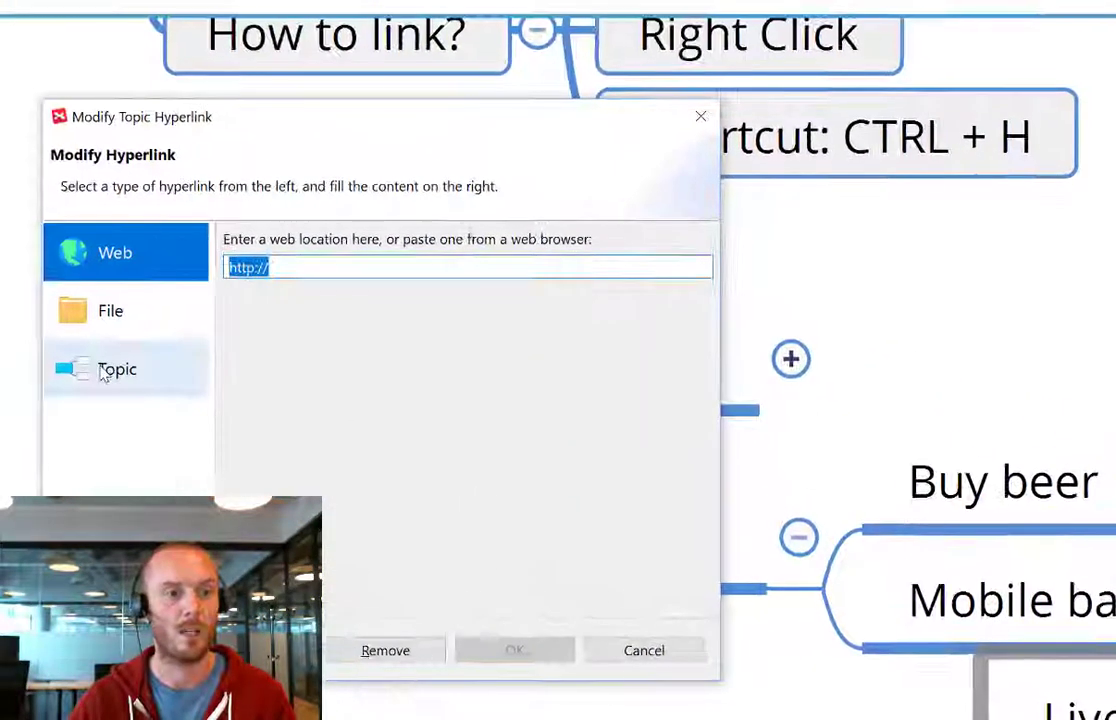
Step: Link the "Live Band" topic to the "Topic" entry under "Link to what?", follow the link, and clear the selection
left_click(100, 372)
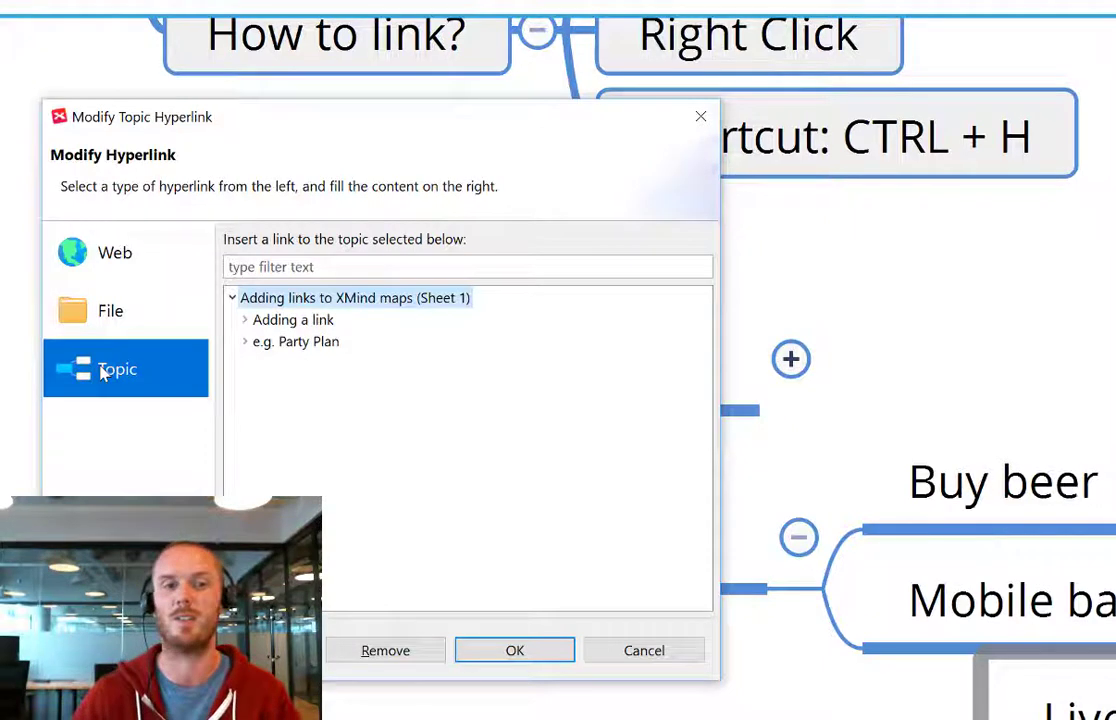
left_click(245, 321)
left_click(257, 341)
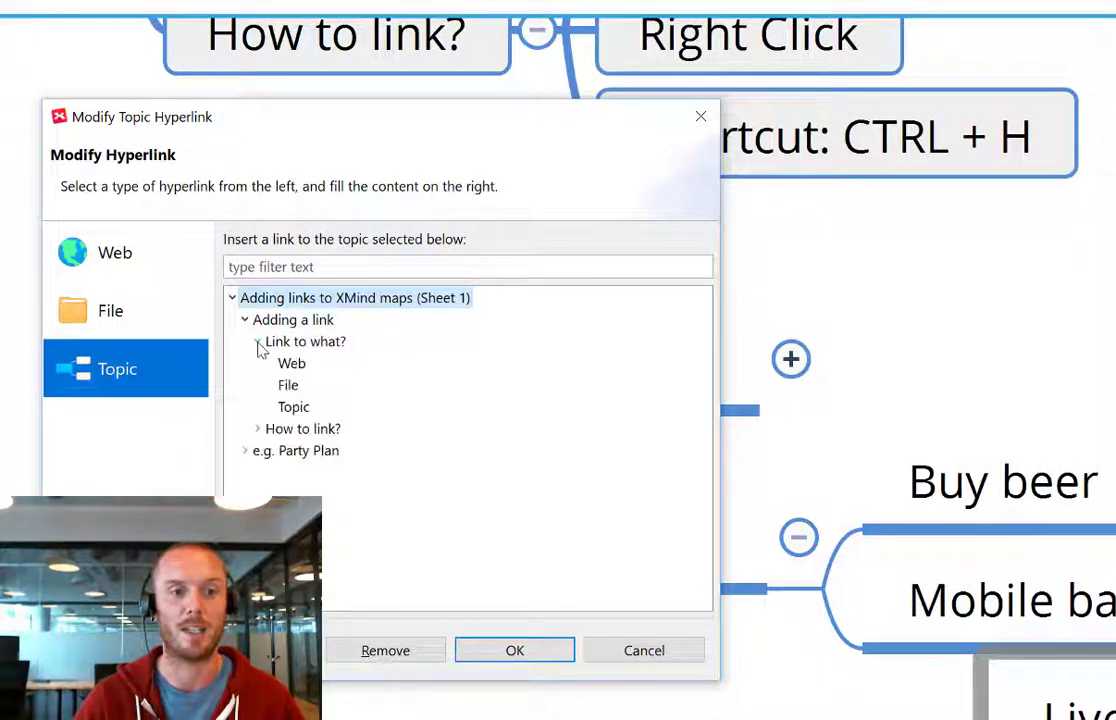
left_click(294, 408)
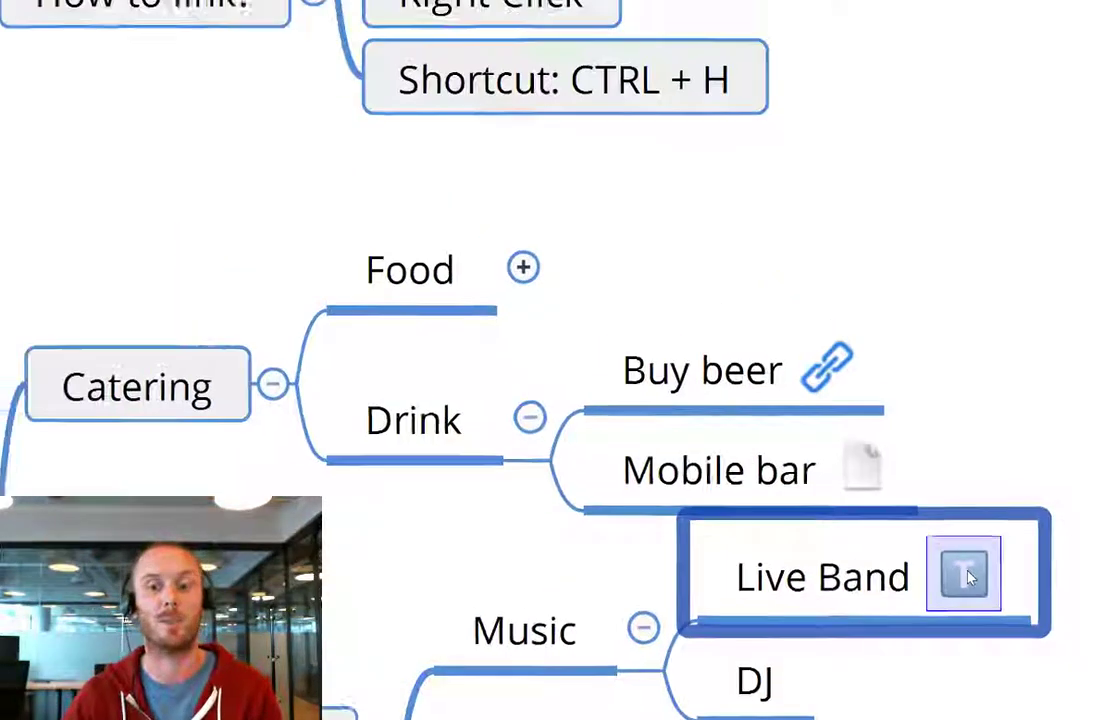
left_click(970, 581)
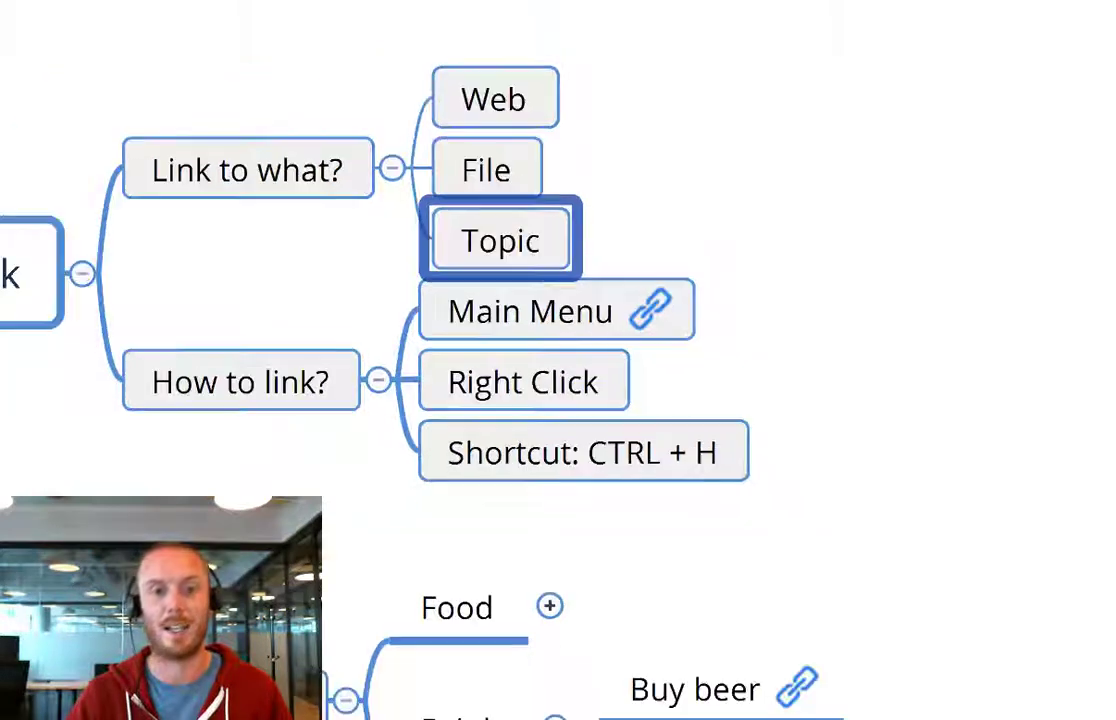
left_click(964, 503)
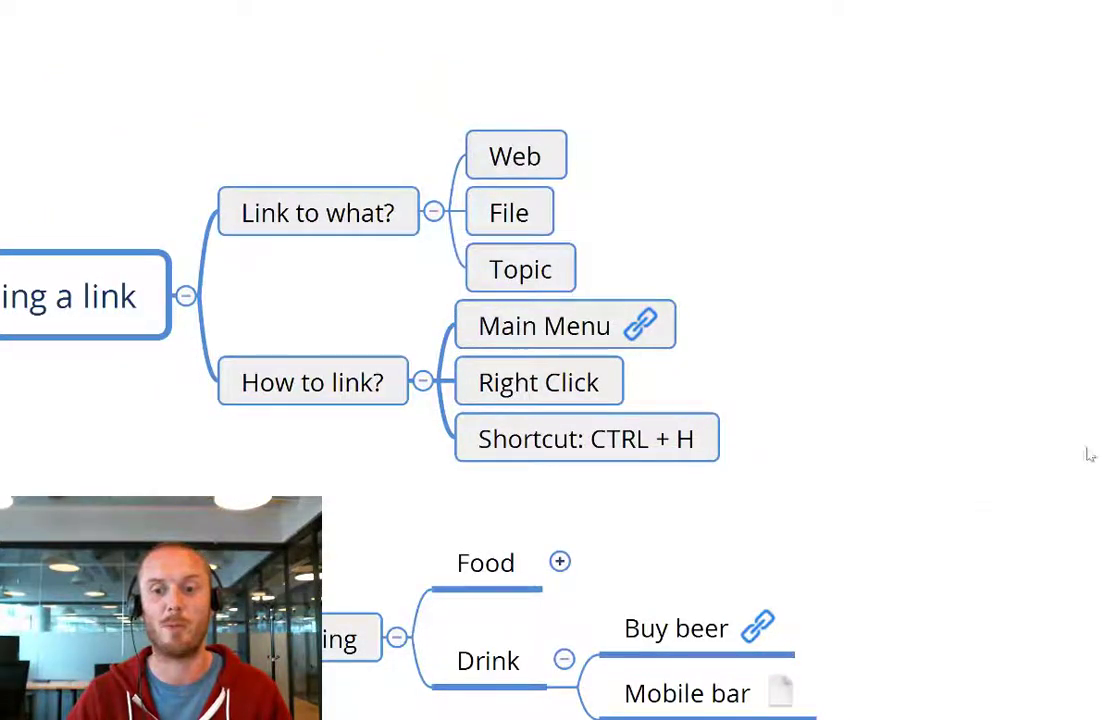